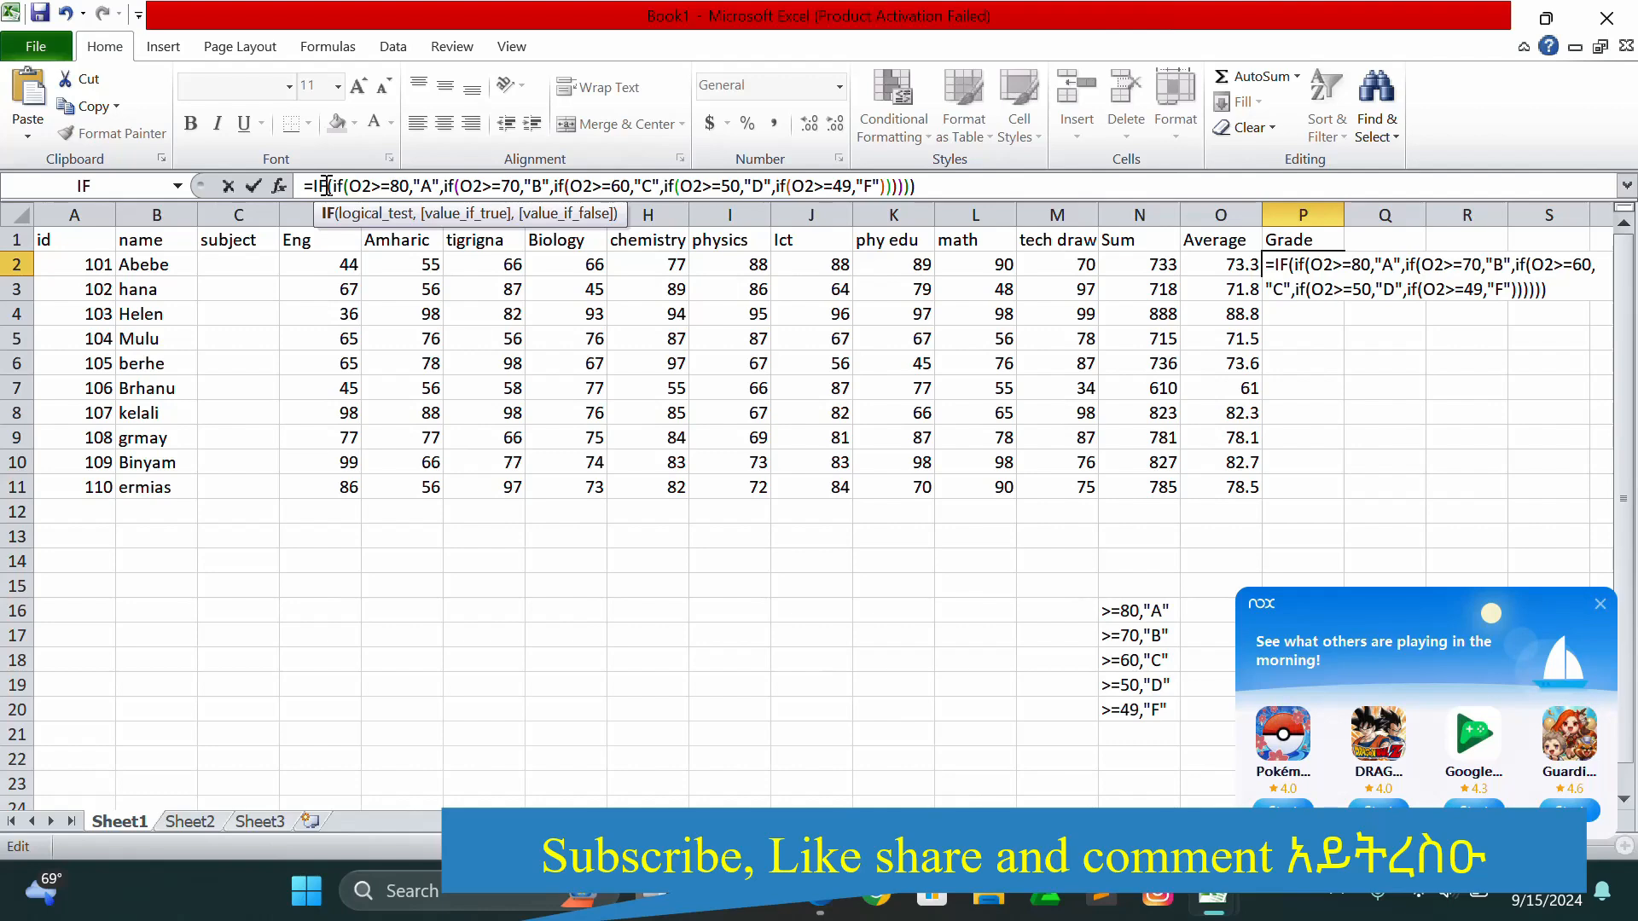
# Remove the redundant nested IF from the start of P2's grade formula so it begins =if(O2>=80,"A".
pyautogui.press('BackSpace')
pyautogui.press('BackSpace')
pyautogui.write('if')
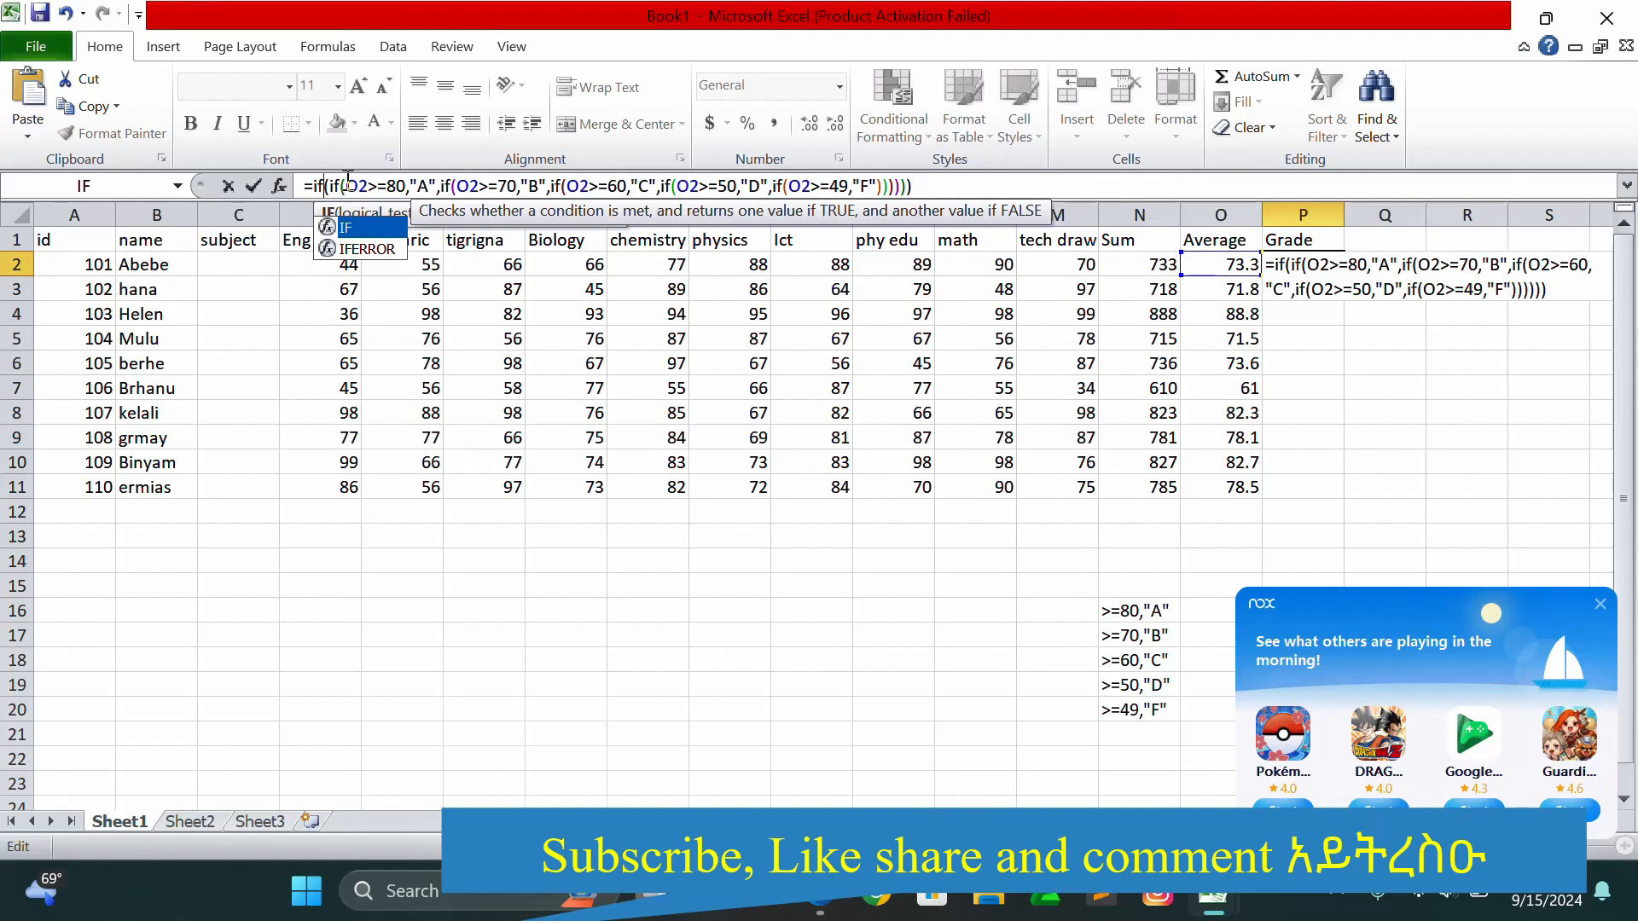
pyautogui.click(340, 179)
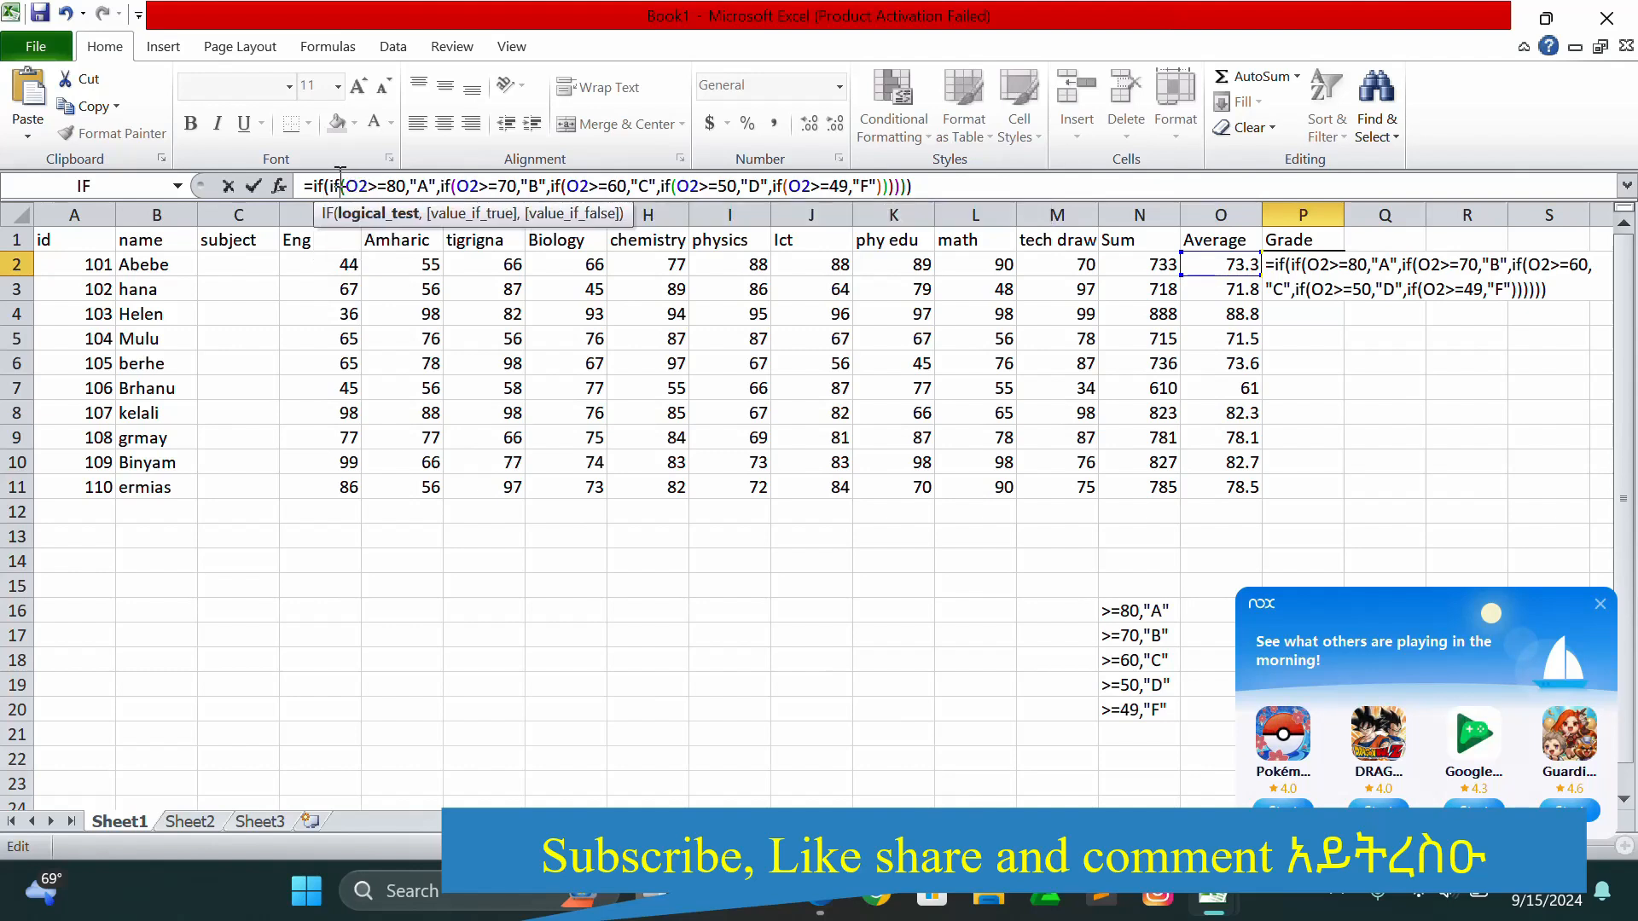
pyautogui.press('BackSpace')
pyautogui.press('BackSpace')
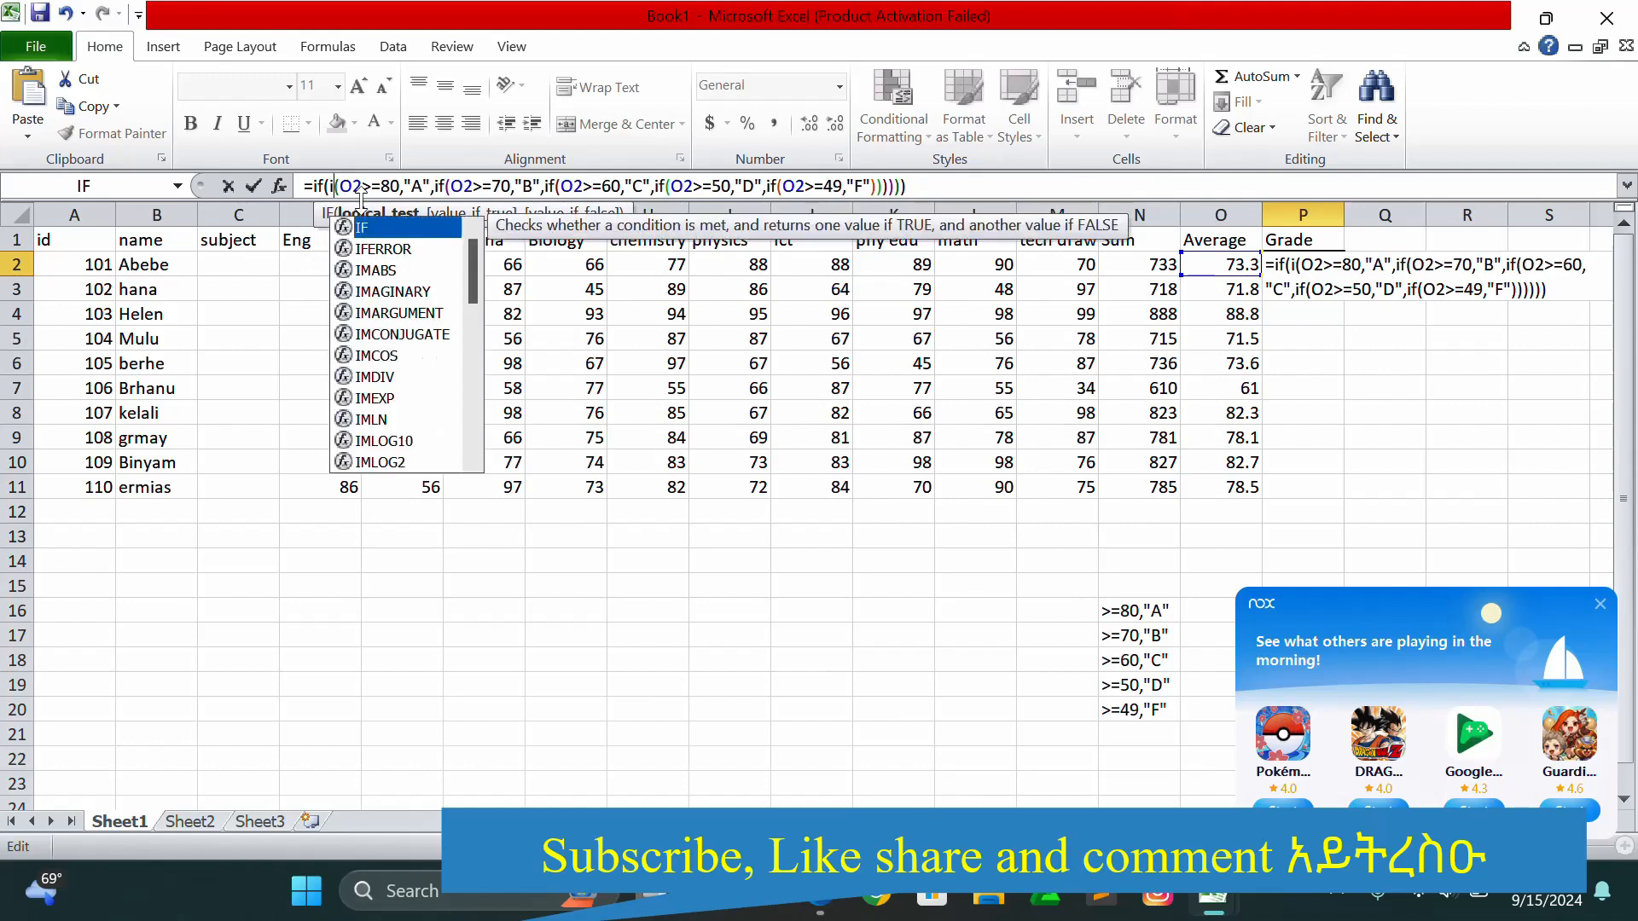
pyautogui.press('BackSpace')
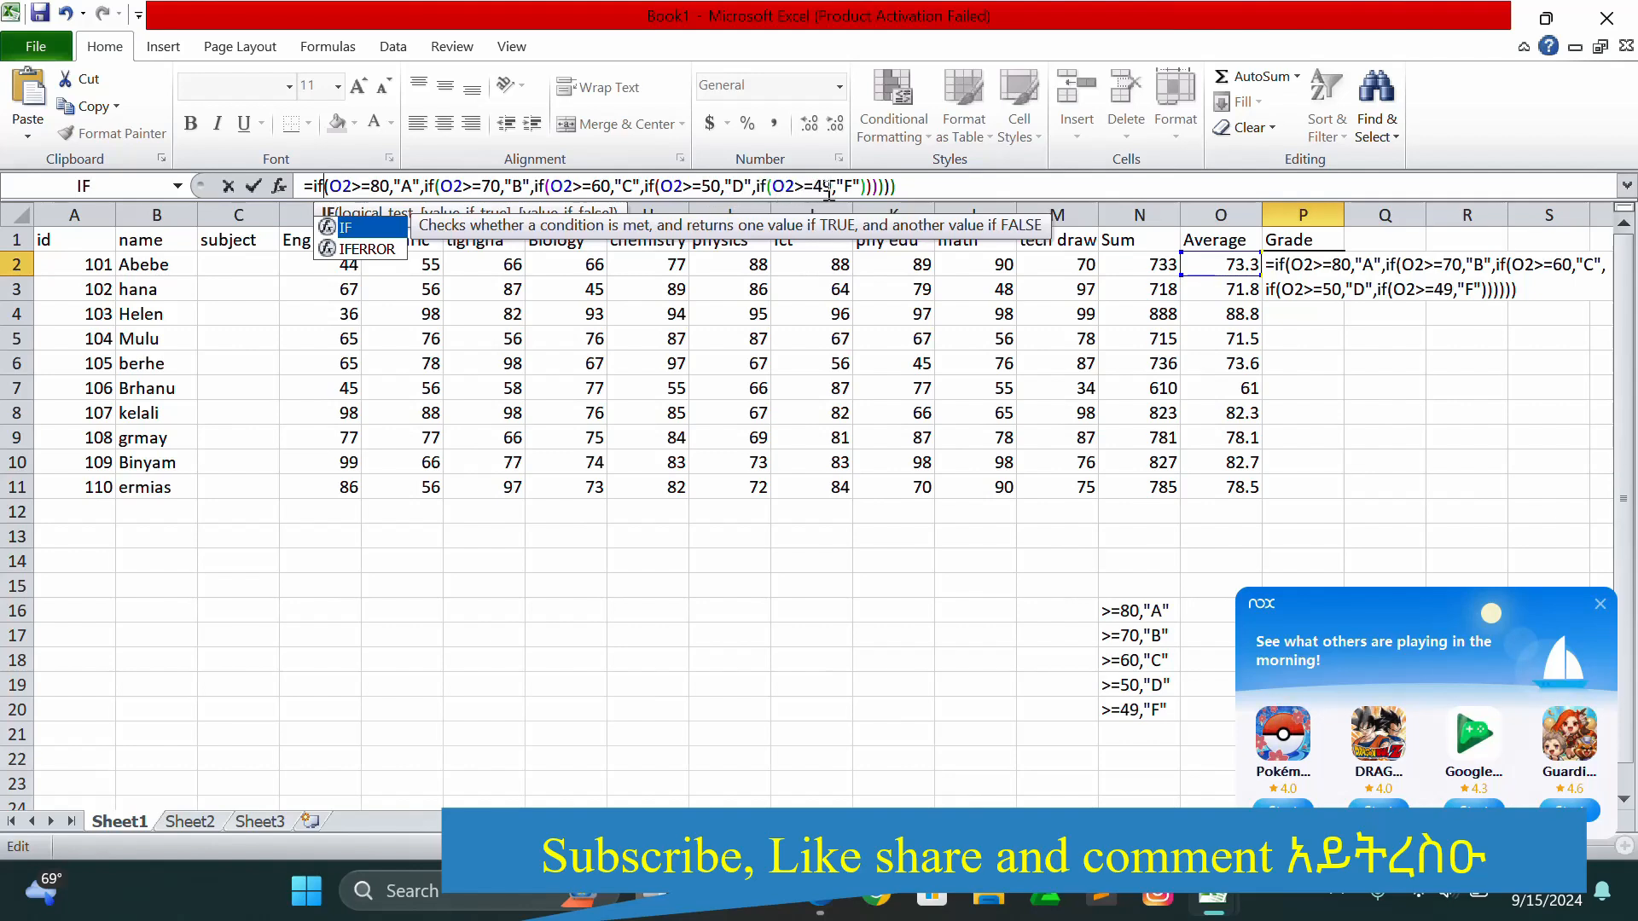
# Correct the end of P2's grade formula to five closing parentheses and enter it.
pyautogui.click(904, 190)
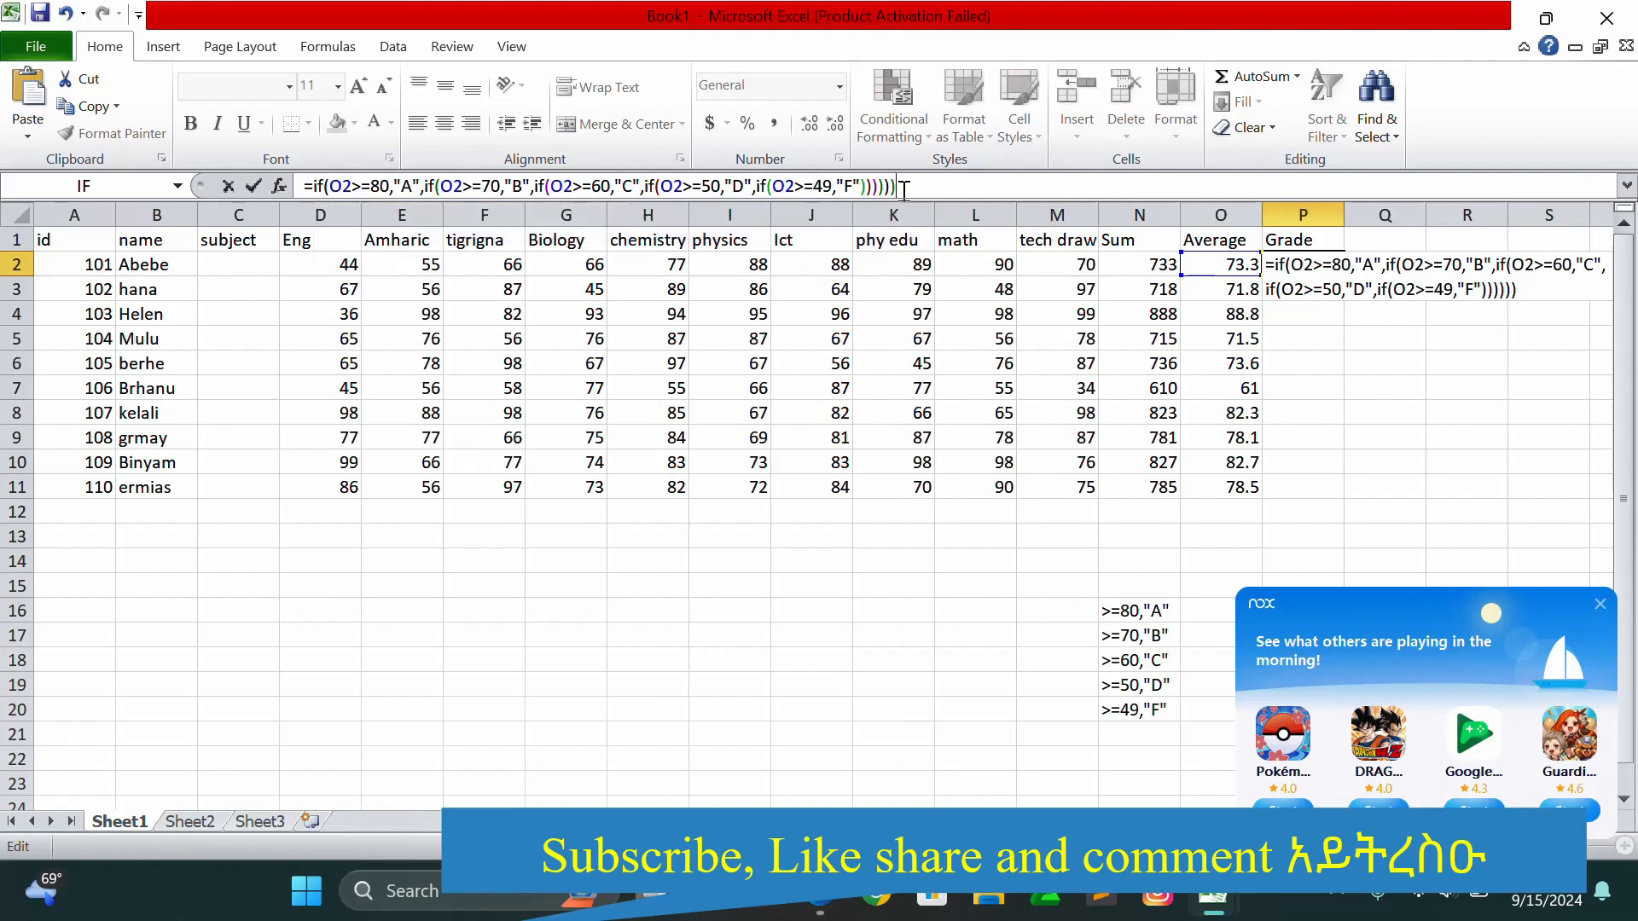
pyautogui.press('BackSpace')
pyautogui.press('BackSpace')
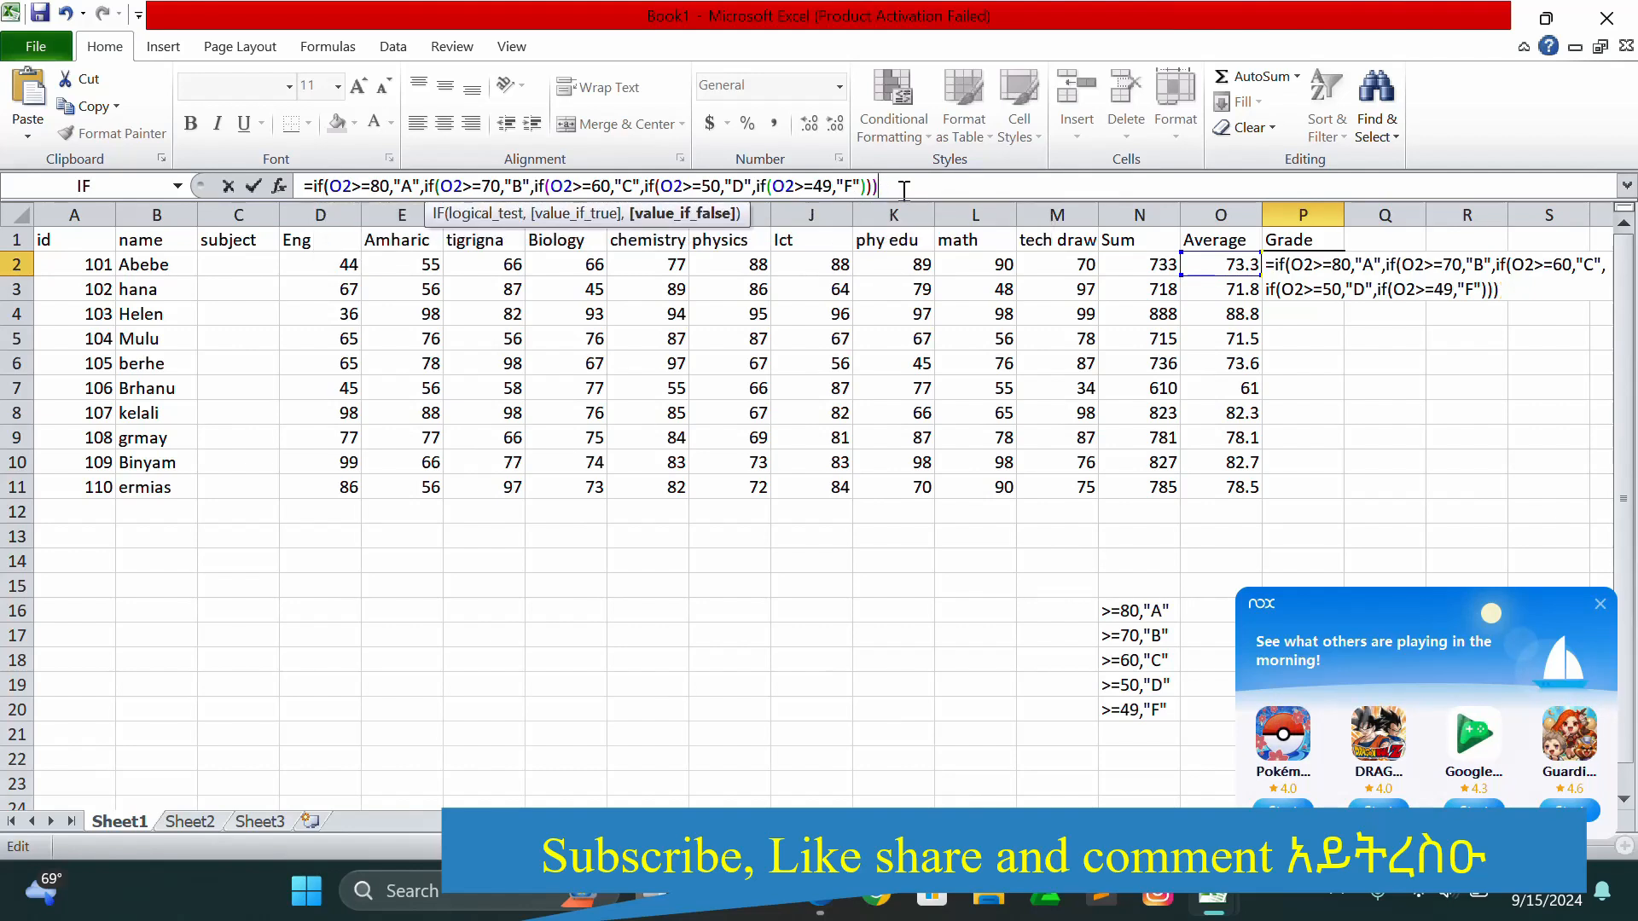
pyautogui.write('))')
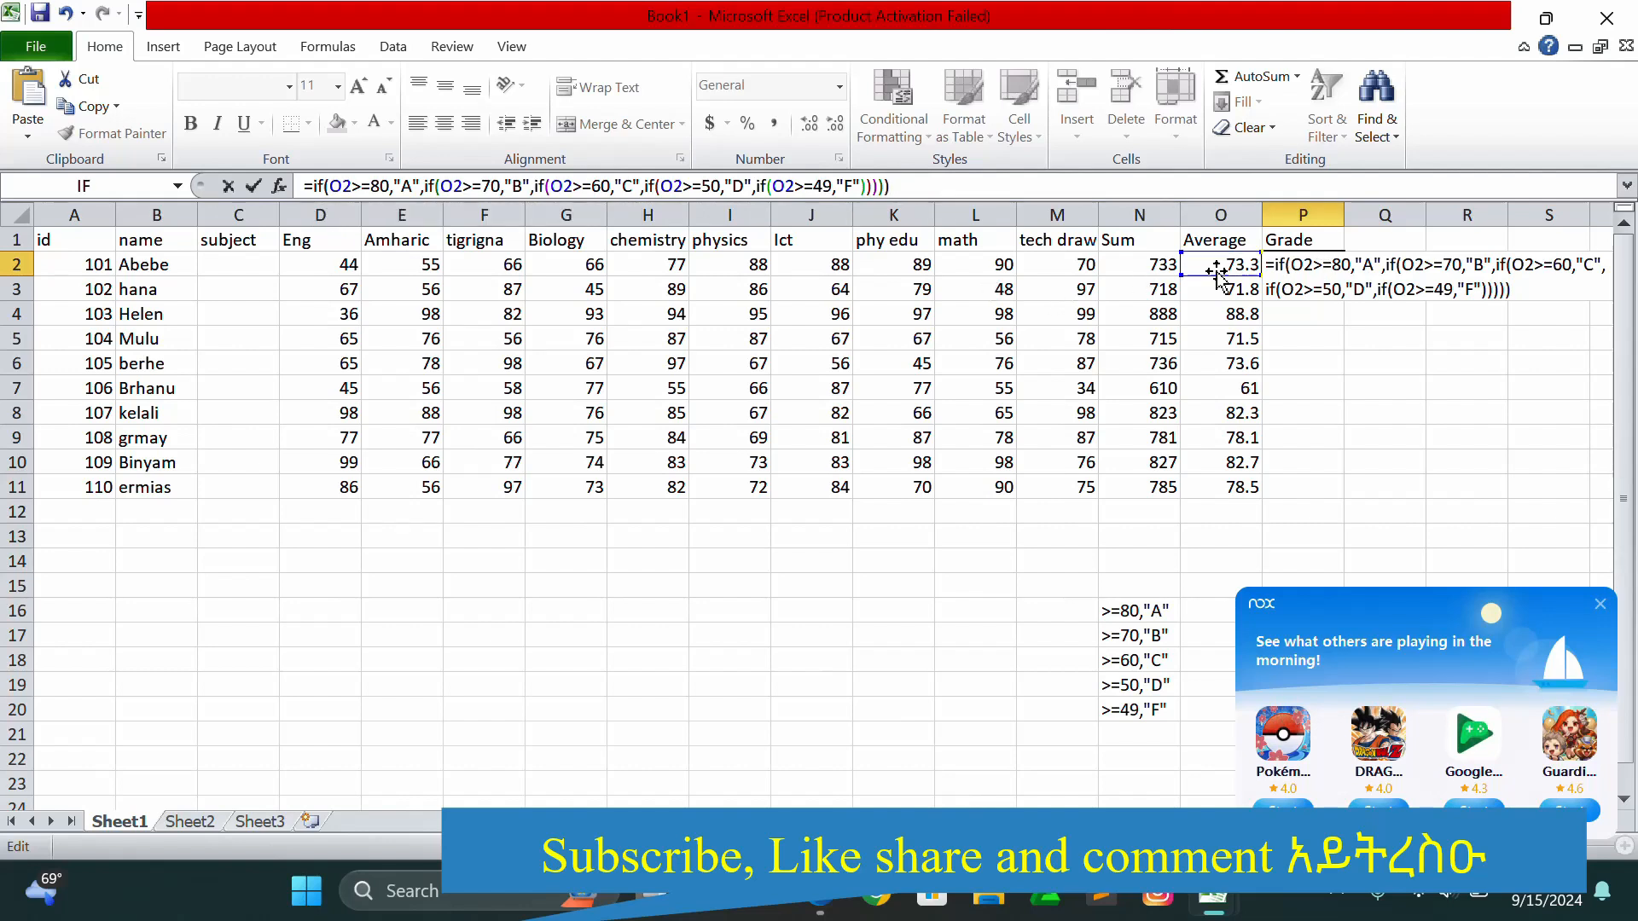
pyautogui.press('Return')
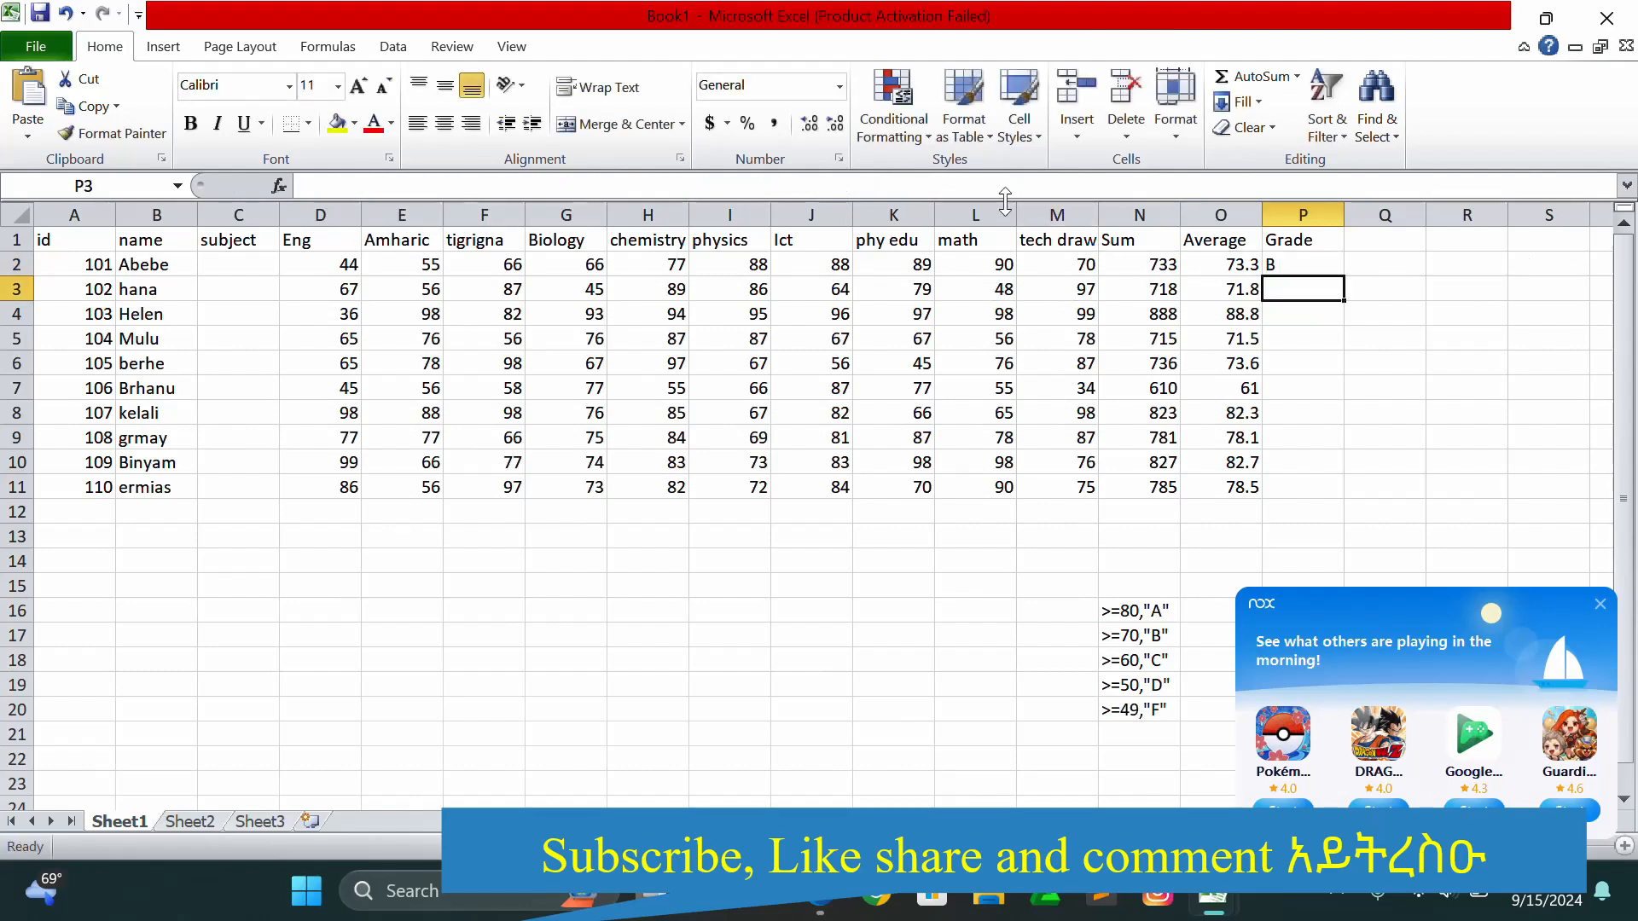
# Fill the grade formula from P2 down to P11 and dismiss the advertisement pop-up.
pyautogui.click(1271, 264)
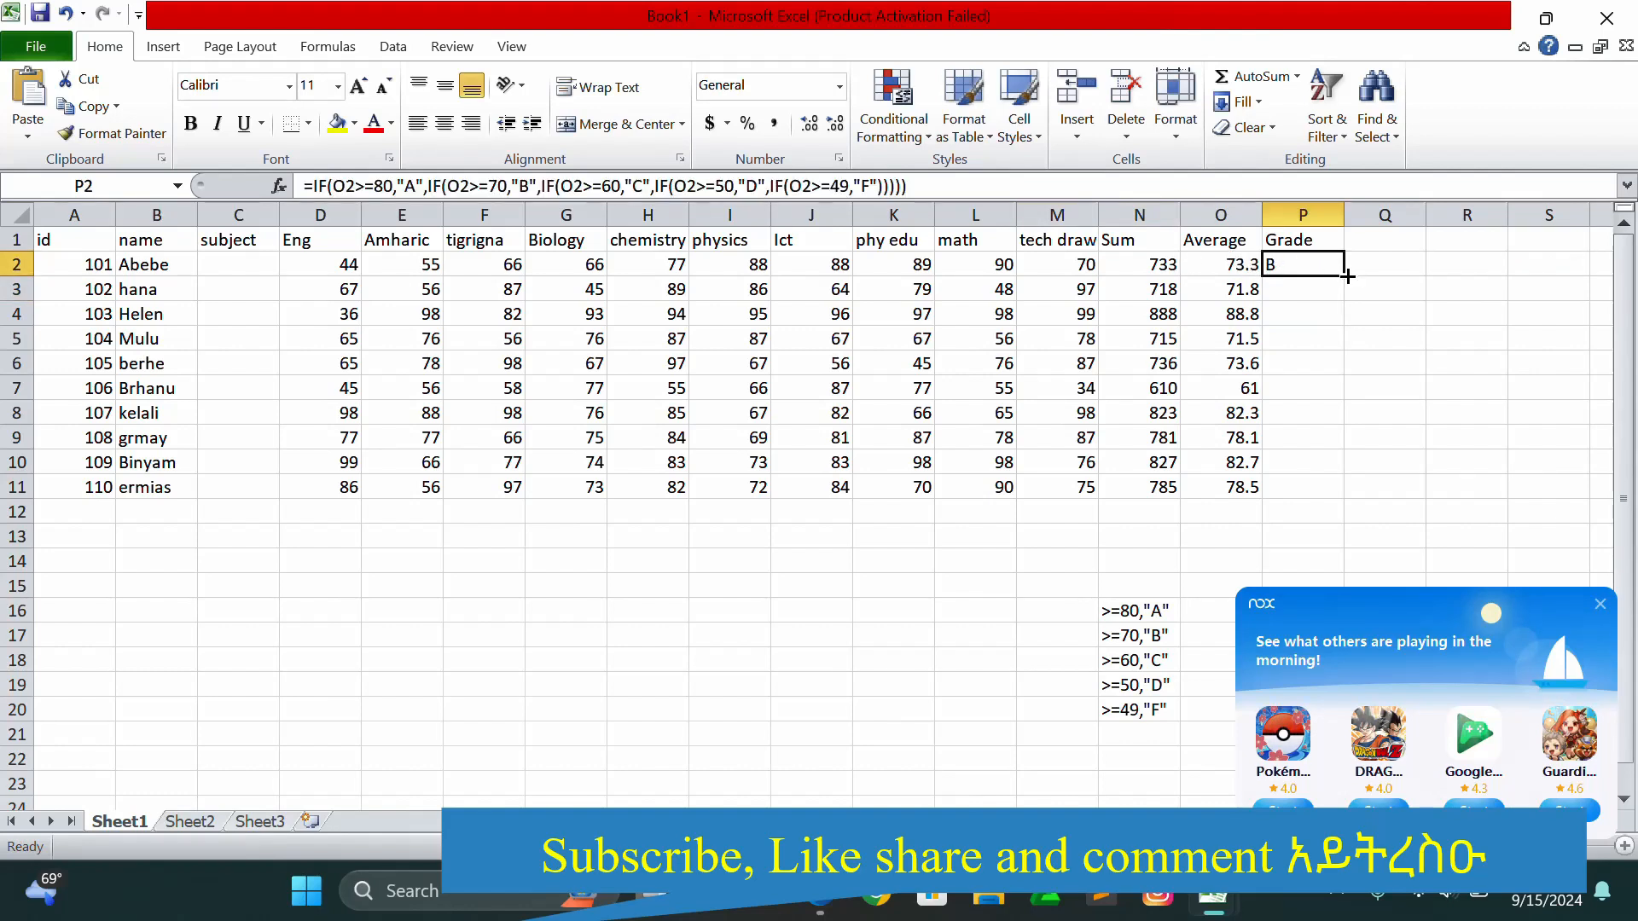
pyautogui.moveTo(1347, 275); pyautogui.dragTo(1338, 497)
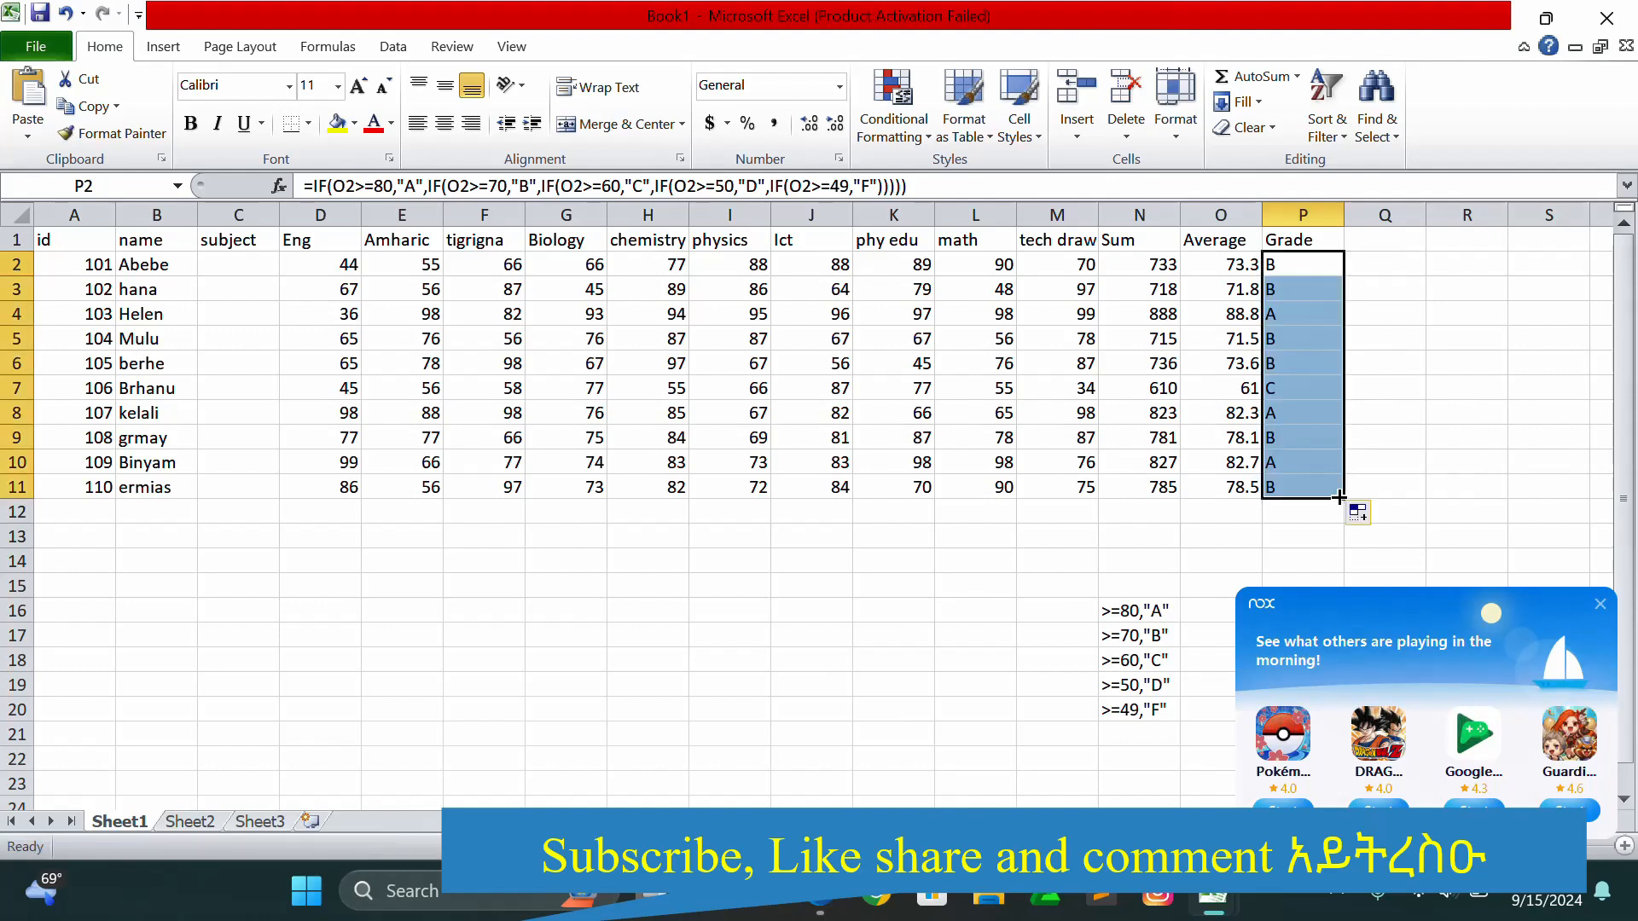
pyautogui.click(1601, 606)
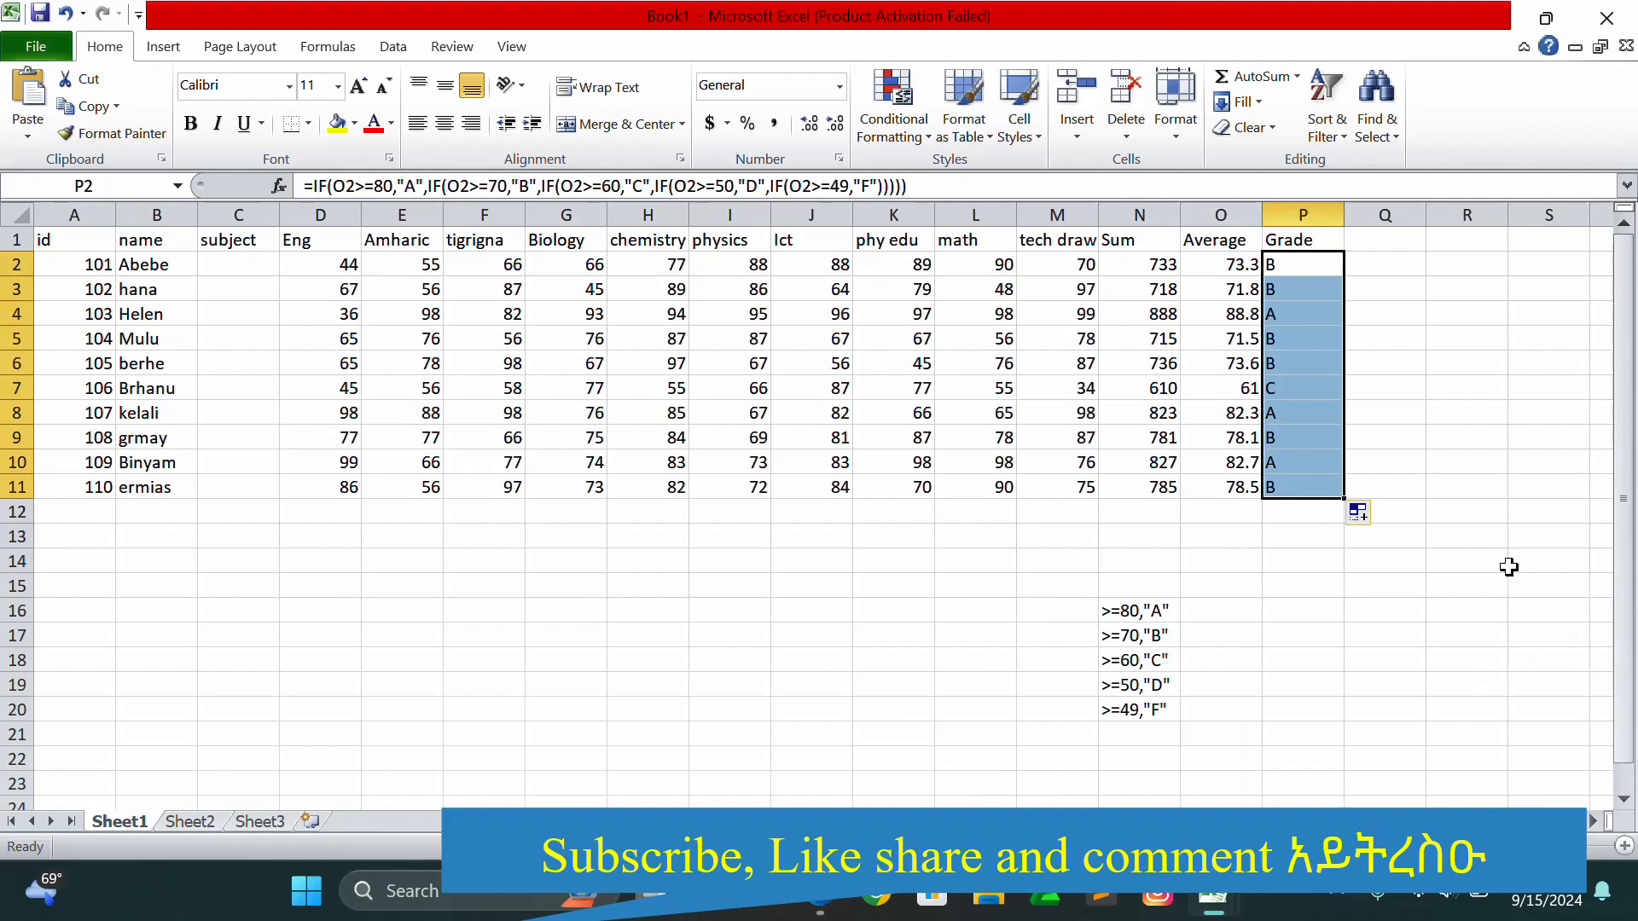
pyautogui.click(1370, 637)
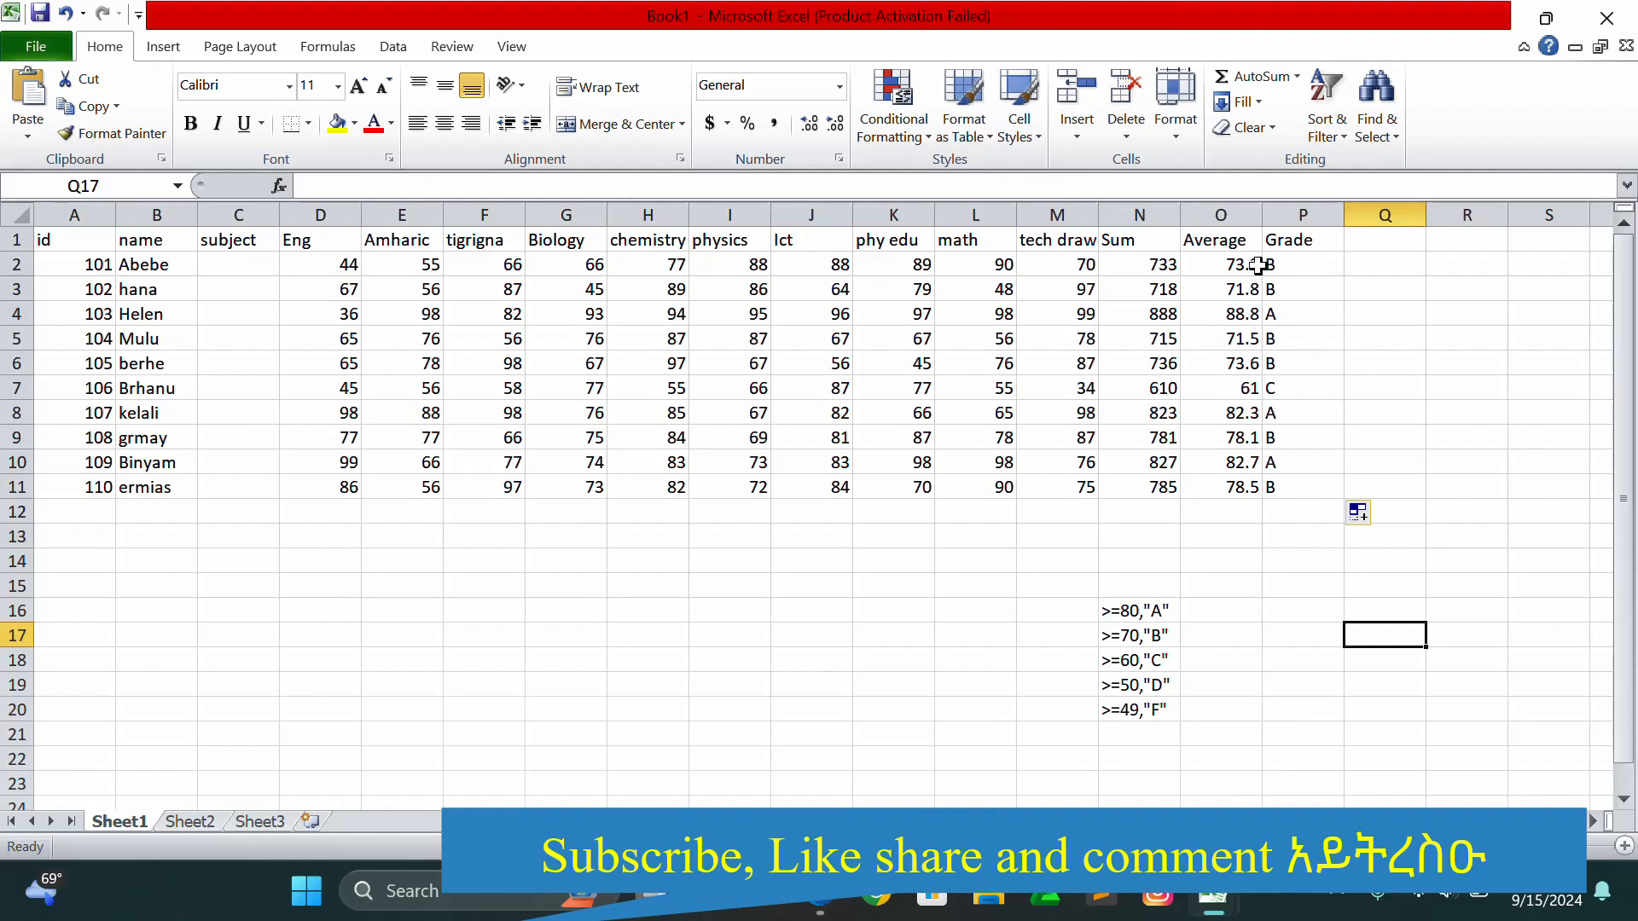
# Center the grades in P2:P11 and fill those cells with standard yellow.
pyautogui.moveTo(1265, 256); pyautogui.dragTo(1278, 486)
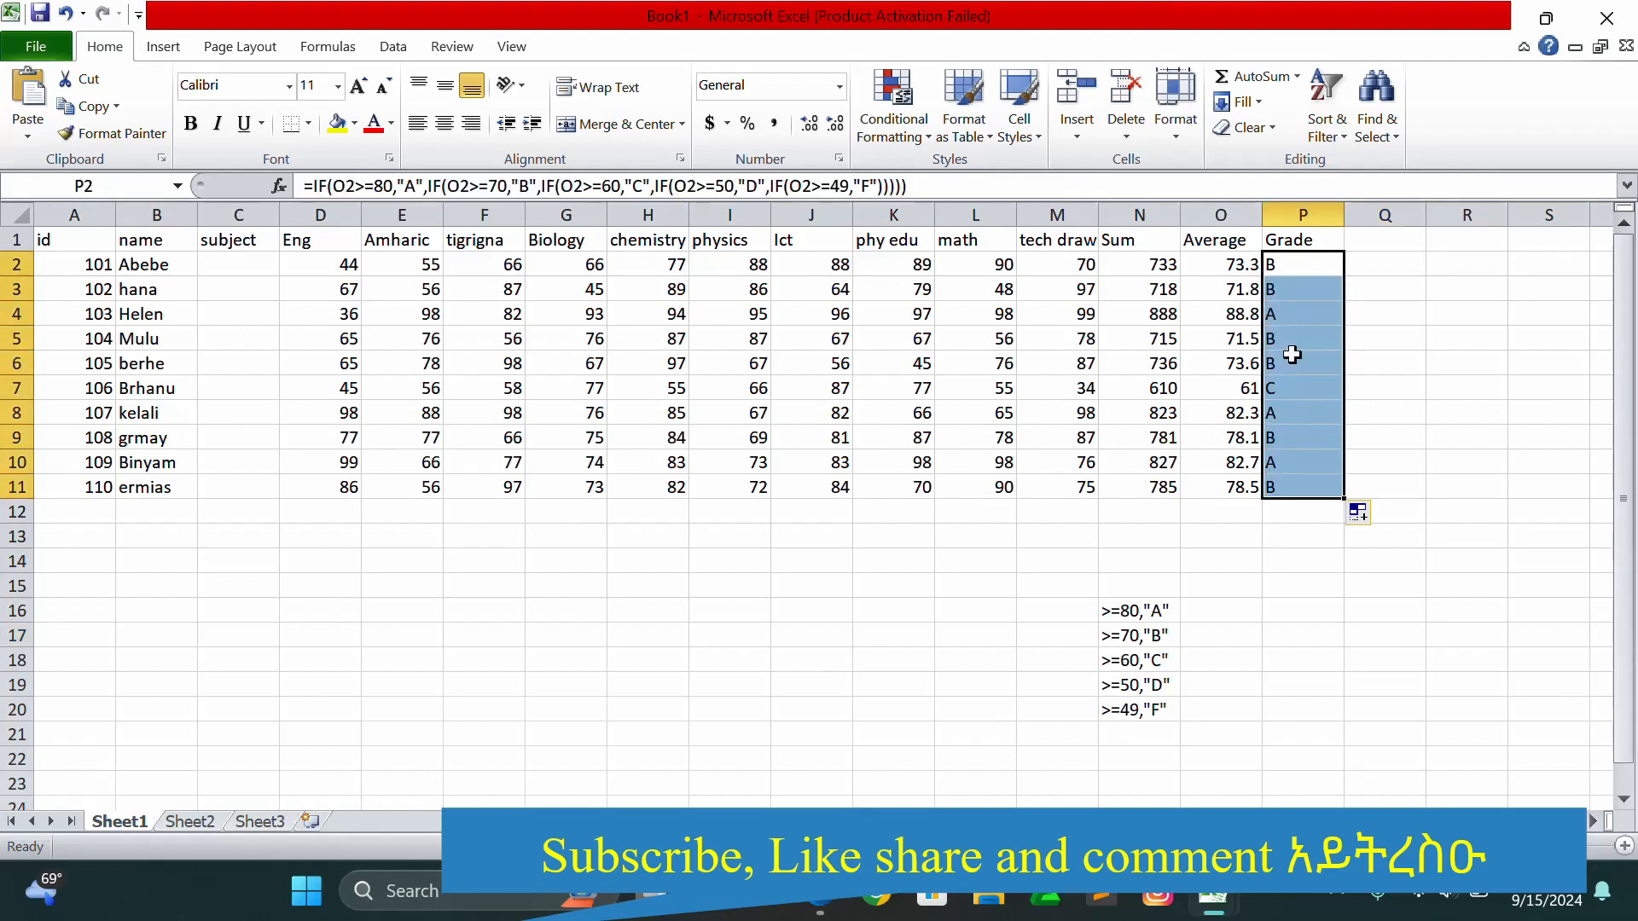
pyautogui.rightClick(1295, 360)
pyautogui.click(1358, 322)
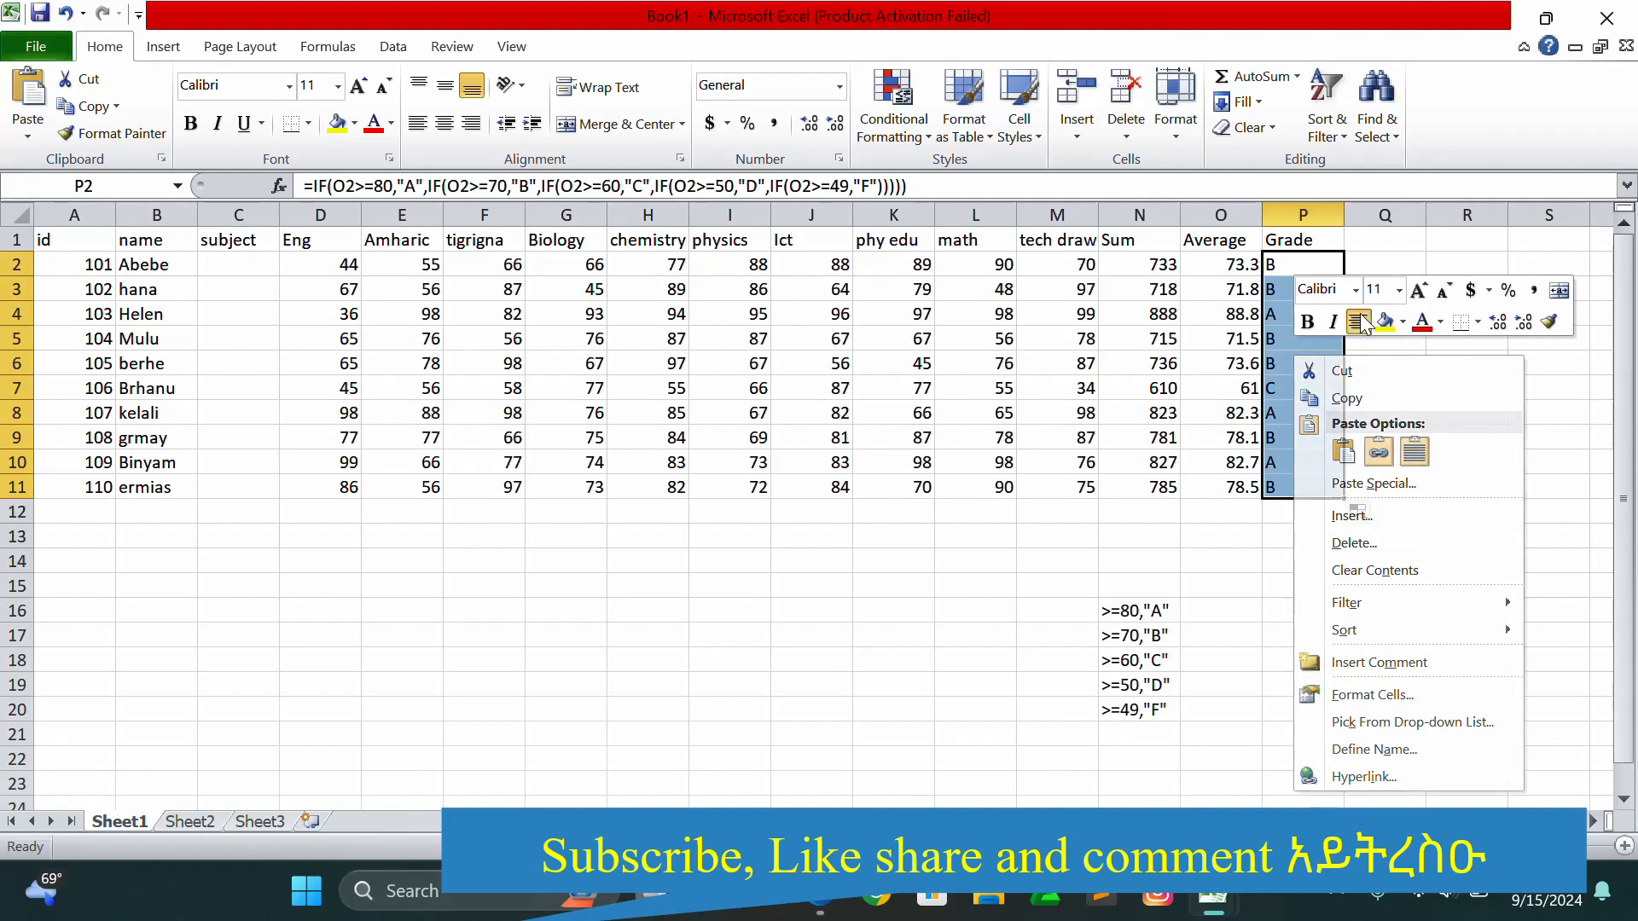
pyautogui.click(1403, 322)
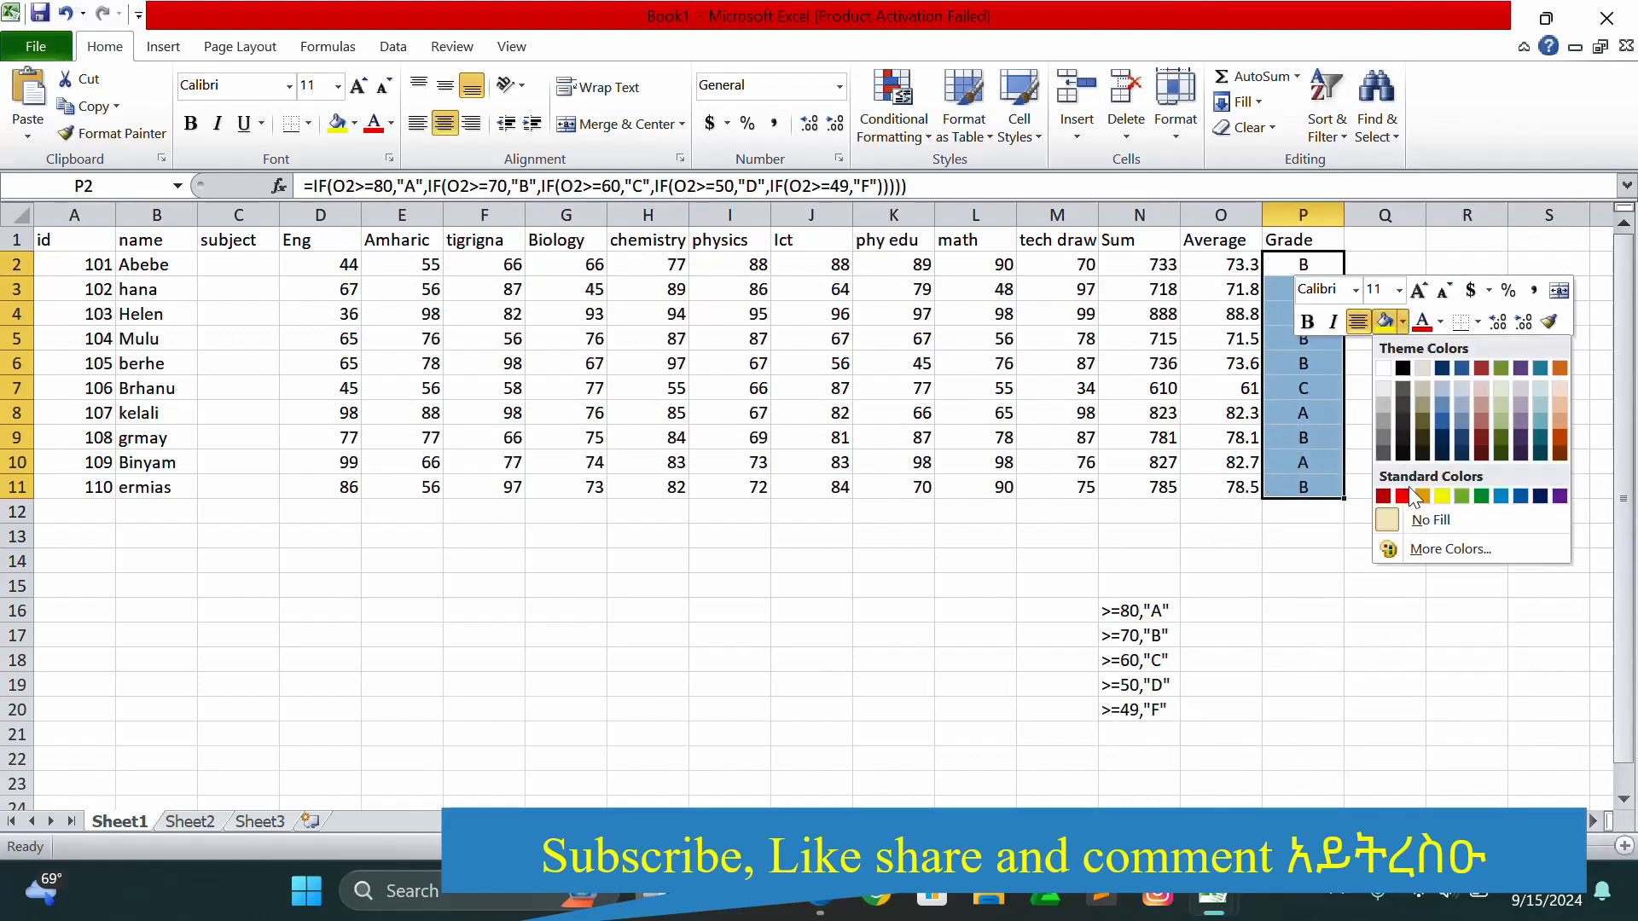
pyautogui.click(1442, 495)
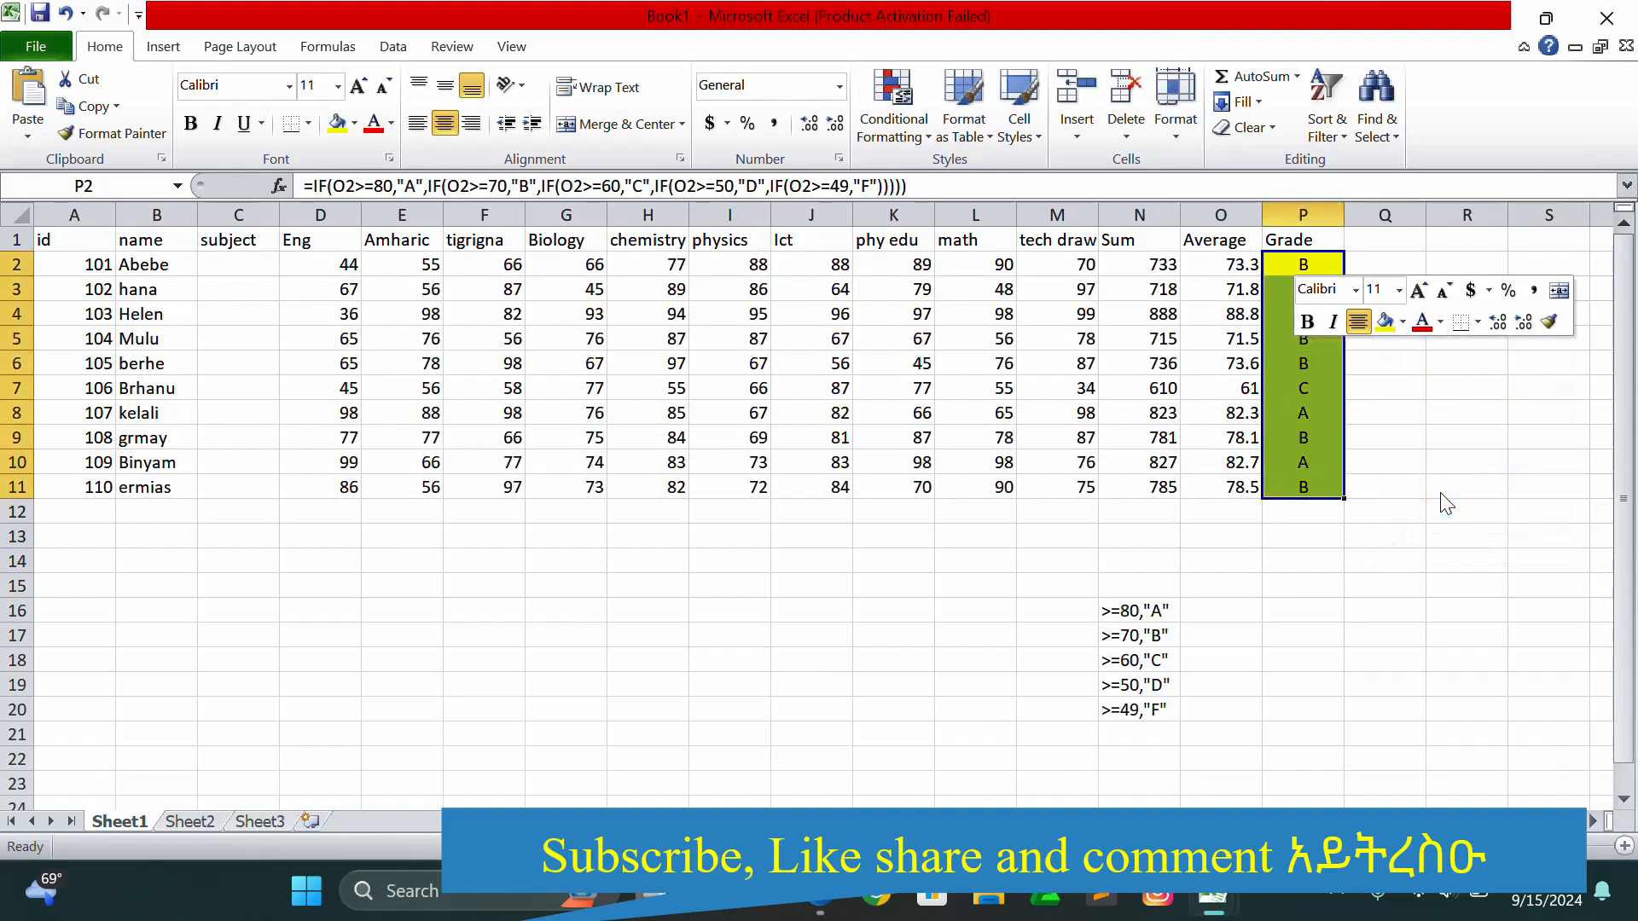
pyautogui.click(1361, 623)
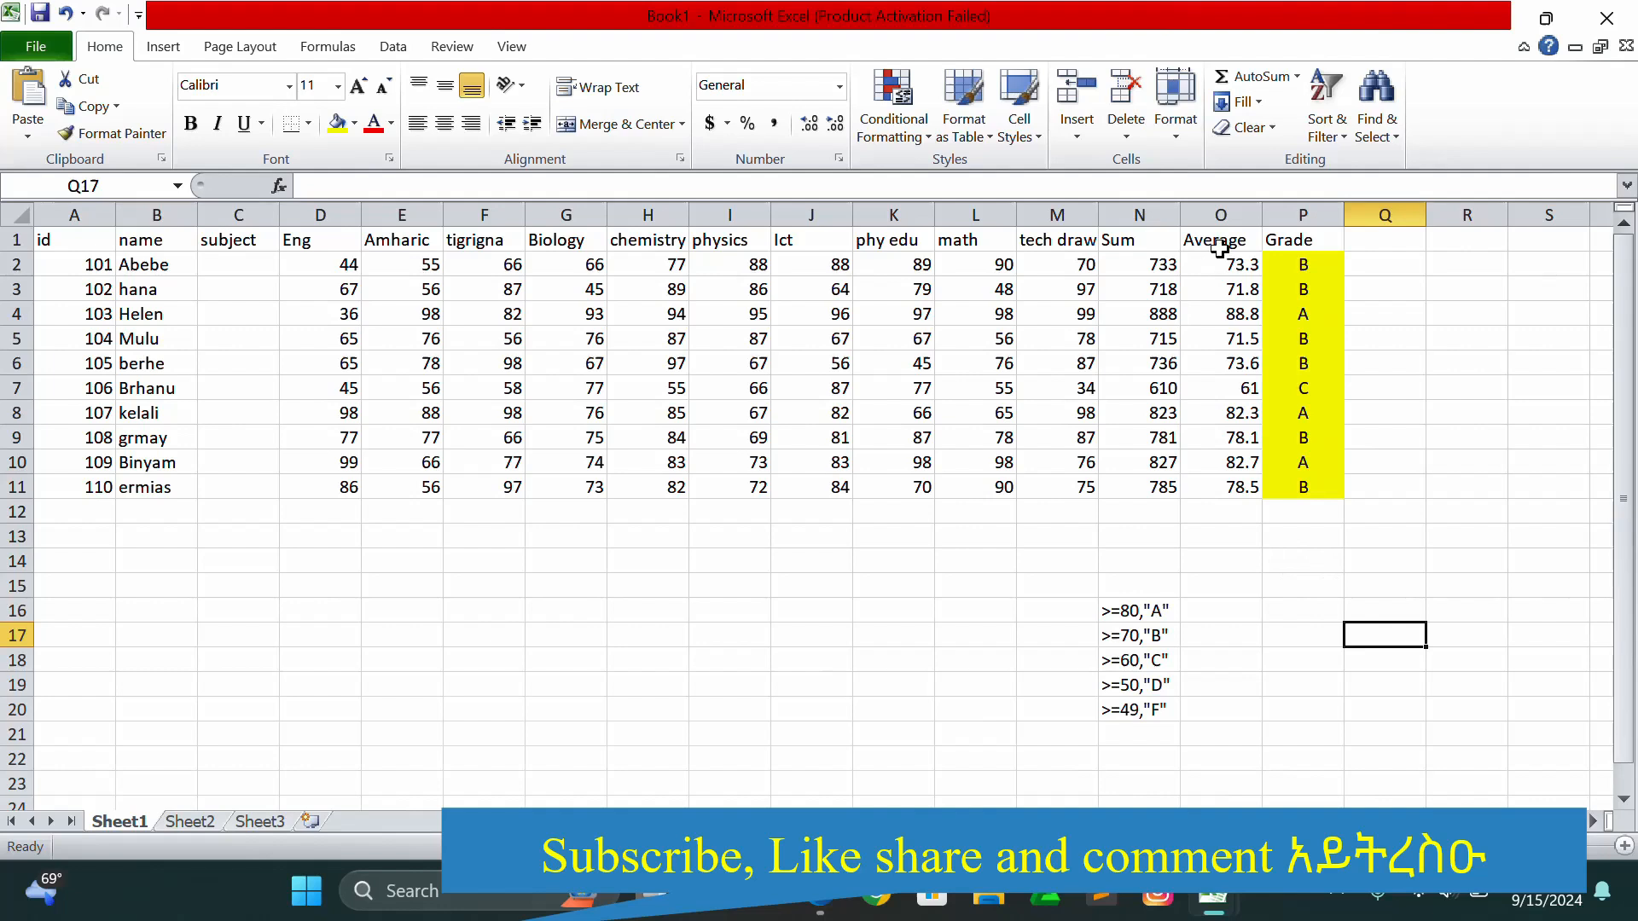
# Center the Average column O1:O11, including its header, and fill it with standard dark red.
pyautogui.moveTo(1220, 247); pyautogui.dragTo(1245, 483)
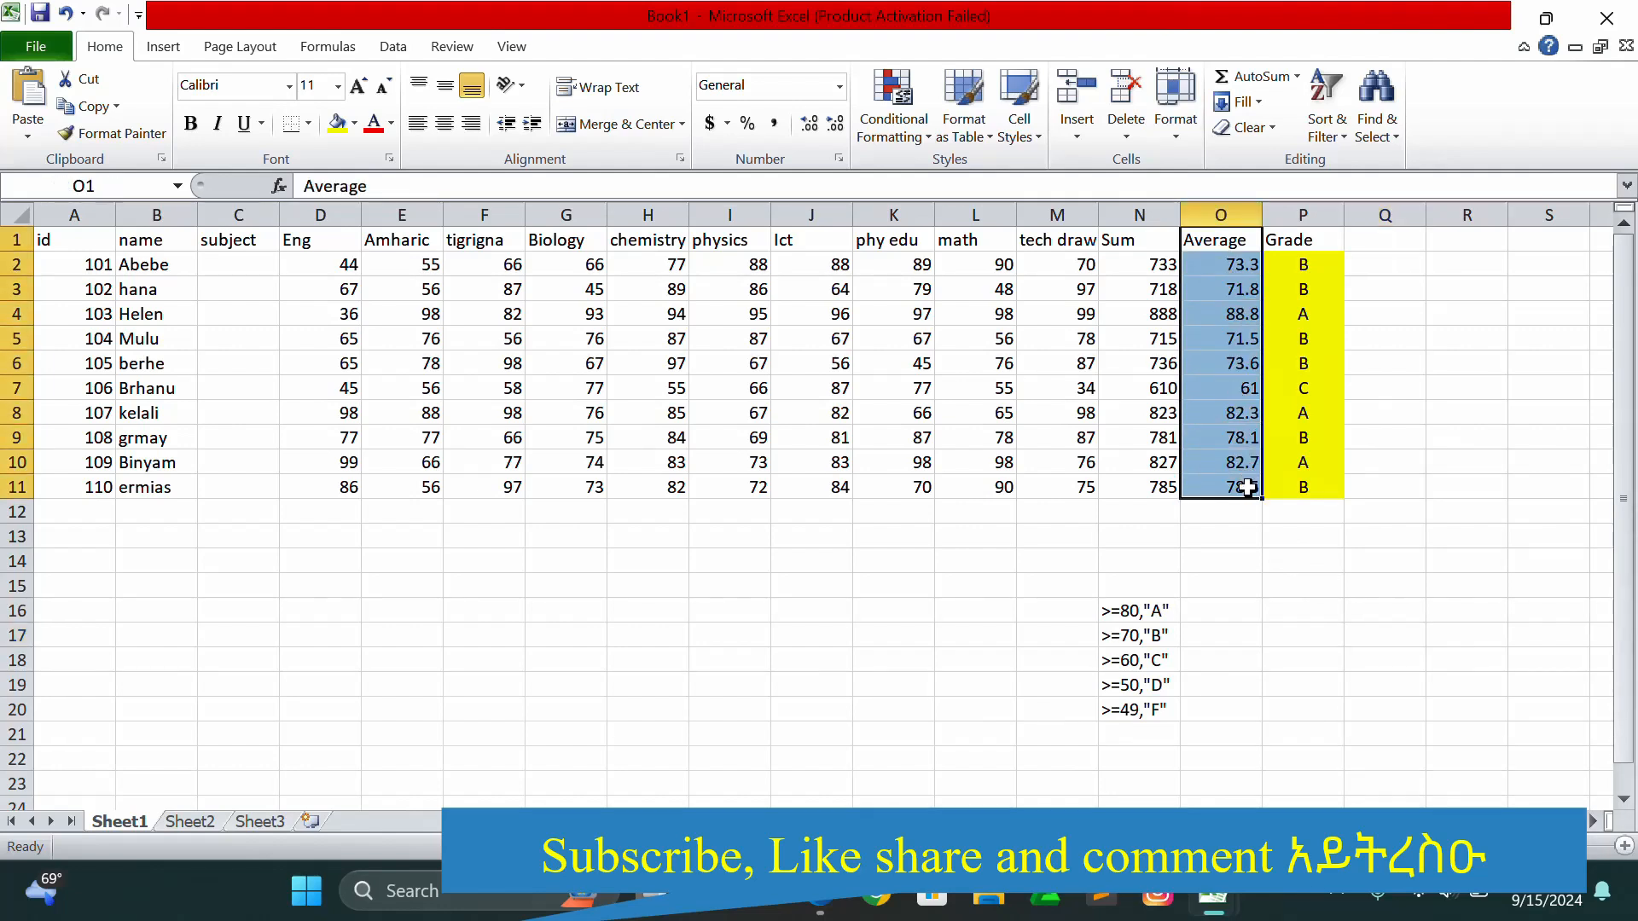
pyautogui.rightClick(1217, 338)
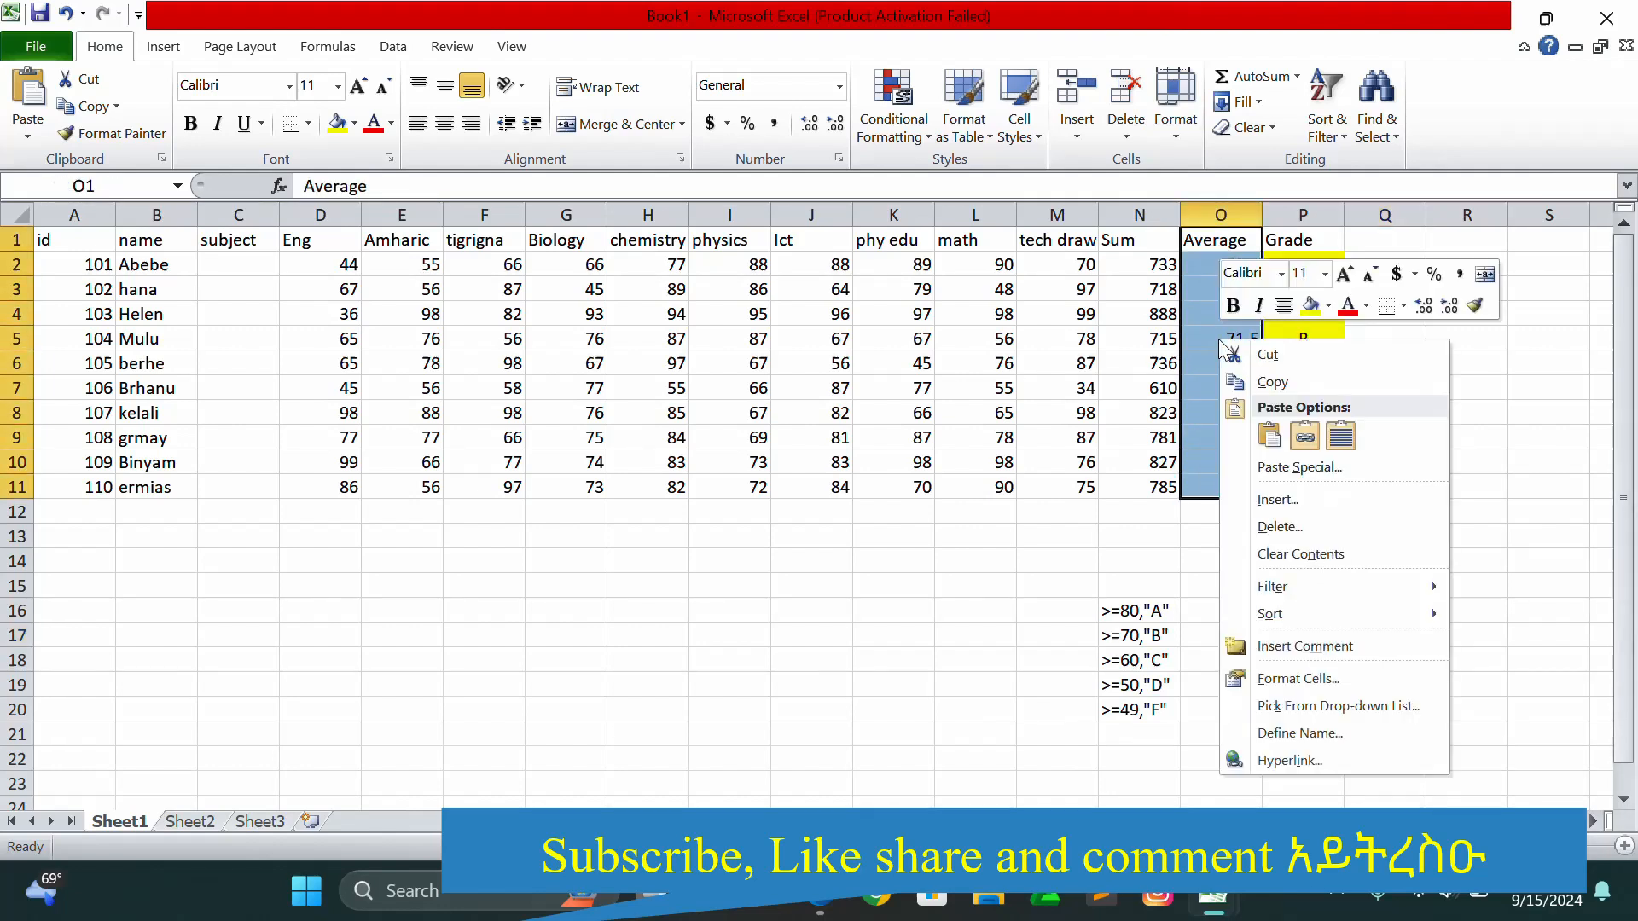
pyautogui.click(1284, 305)
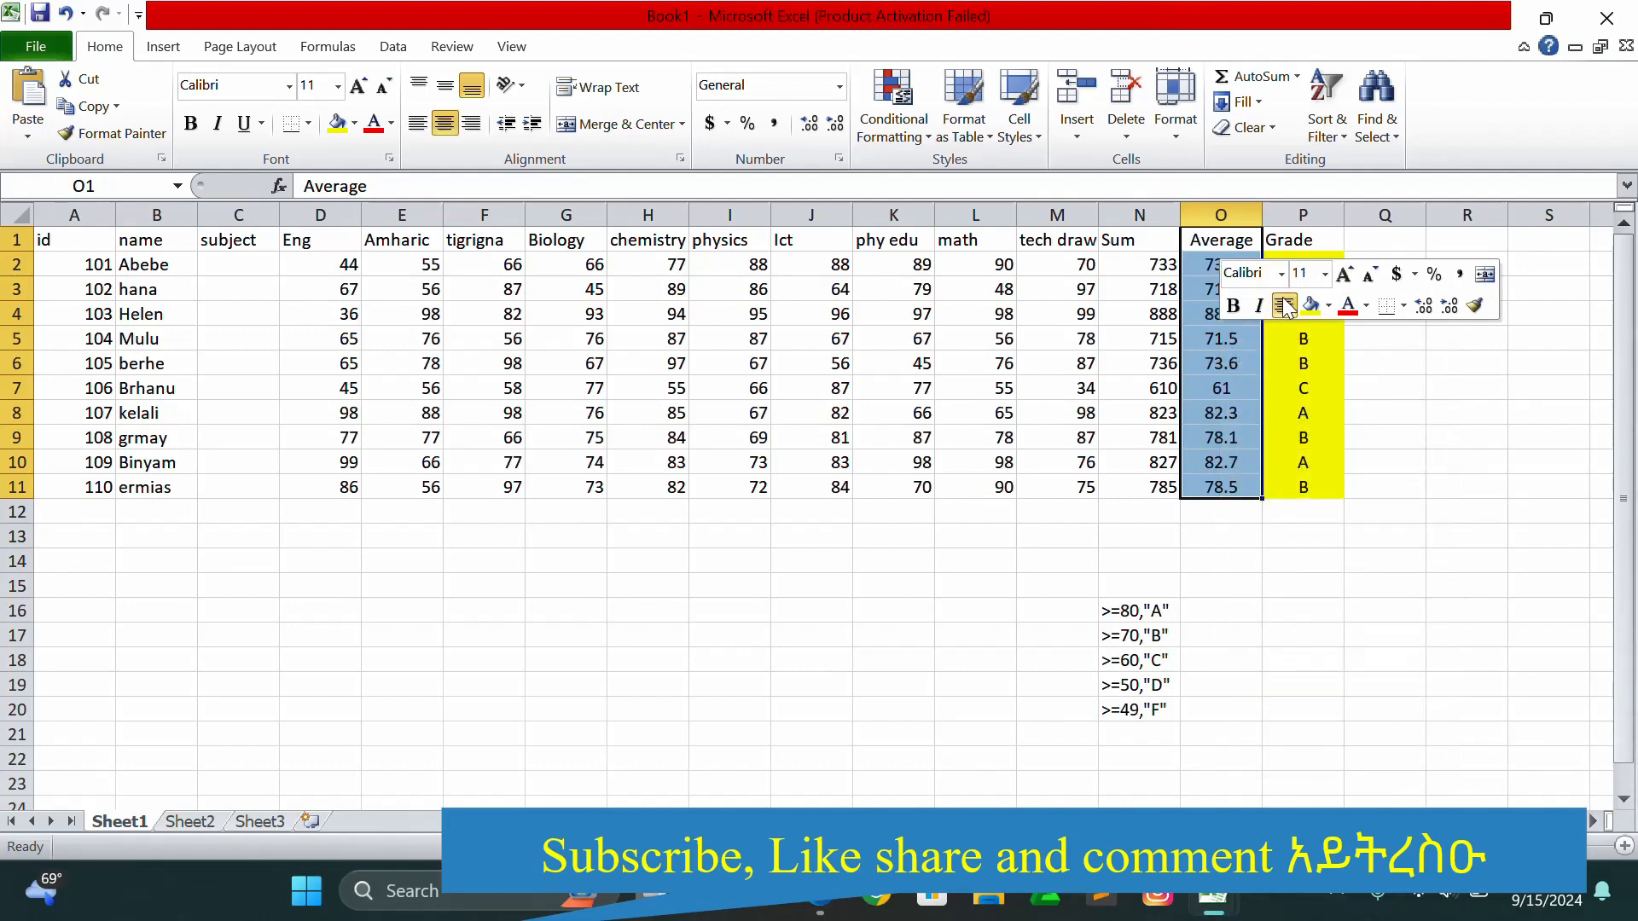
pyautogui.click(1331, 308)
pyautogui.click(1310, 481)
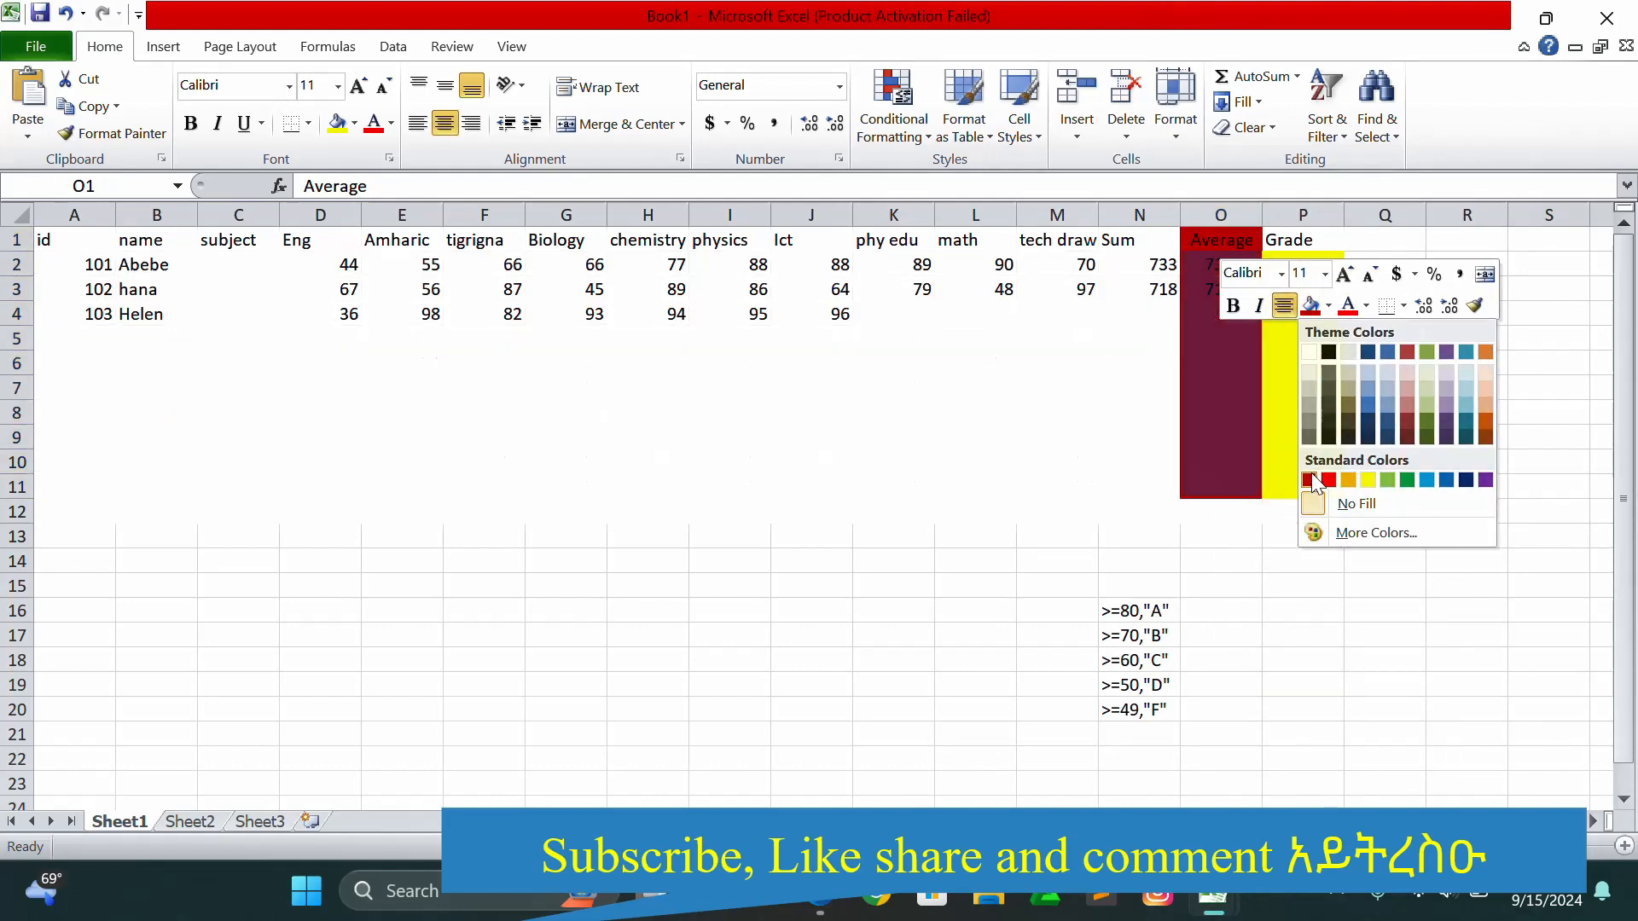
pyautogui.click(1311, 613)
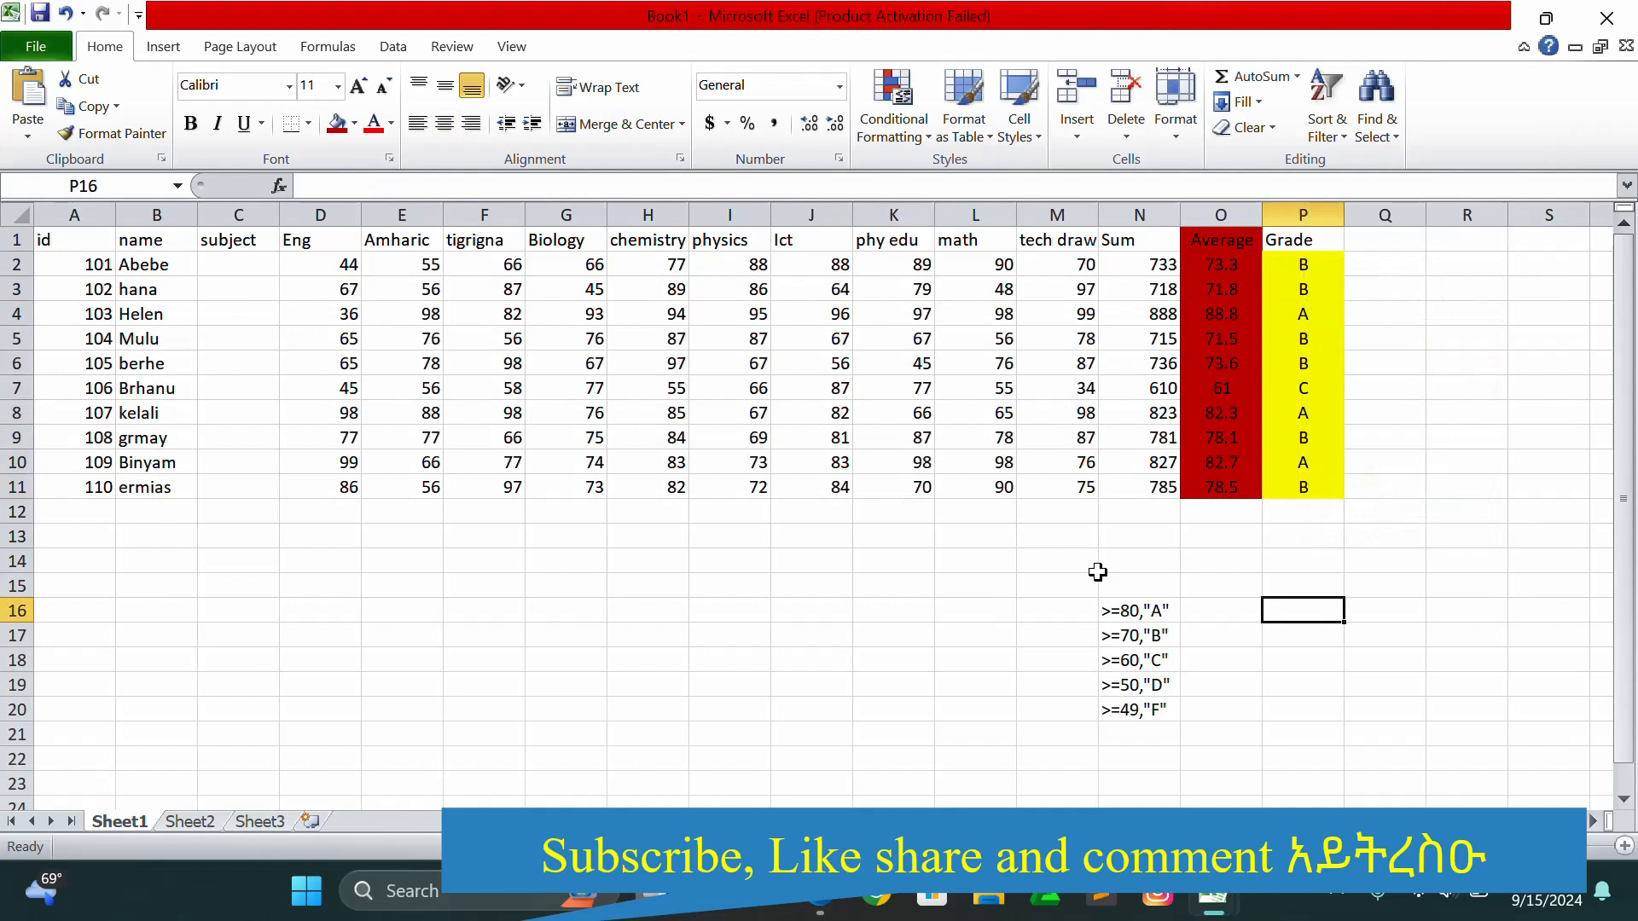
pyautogui.click(1405, 517)
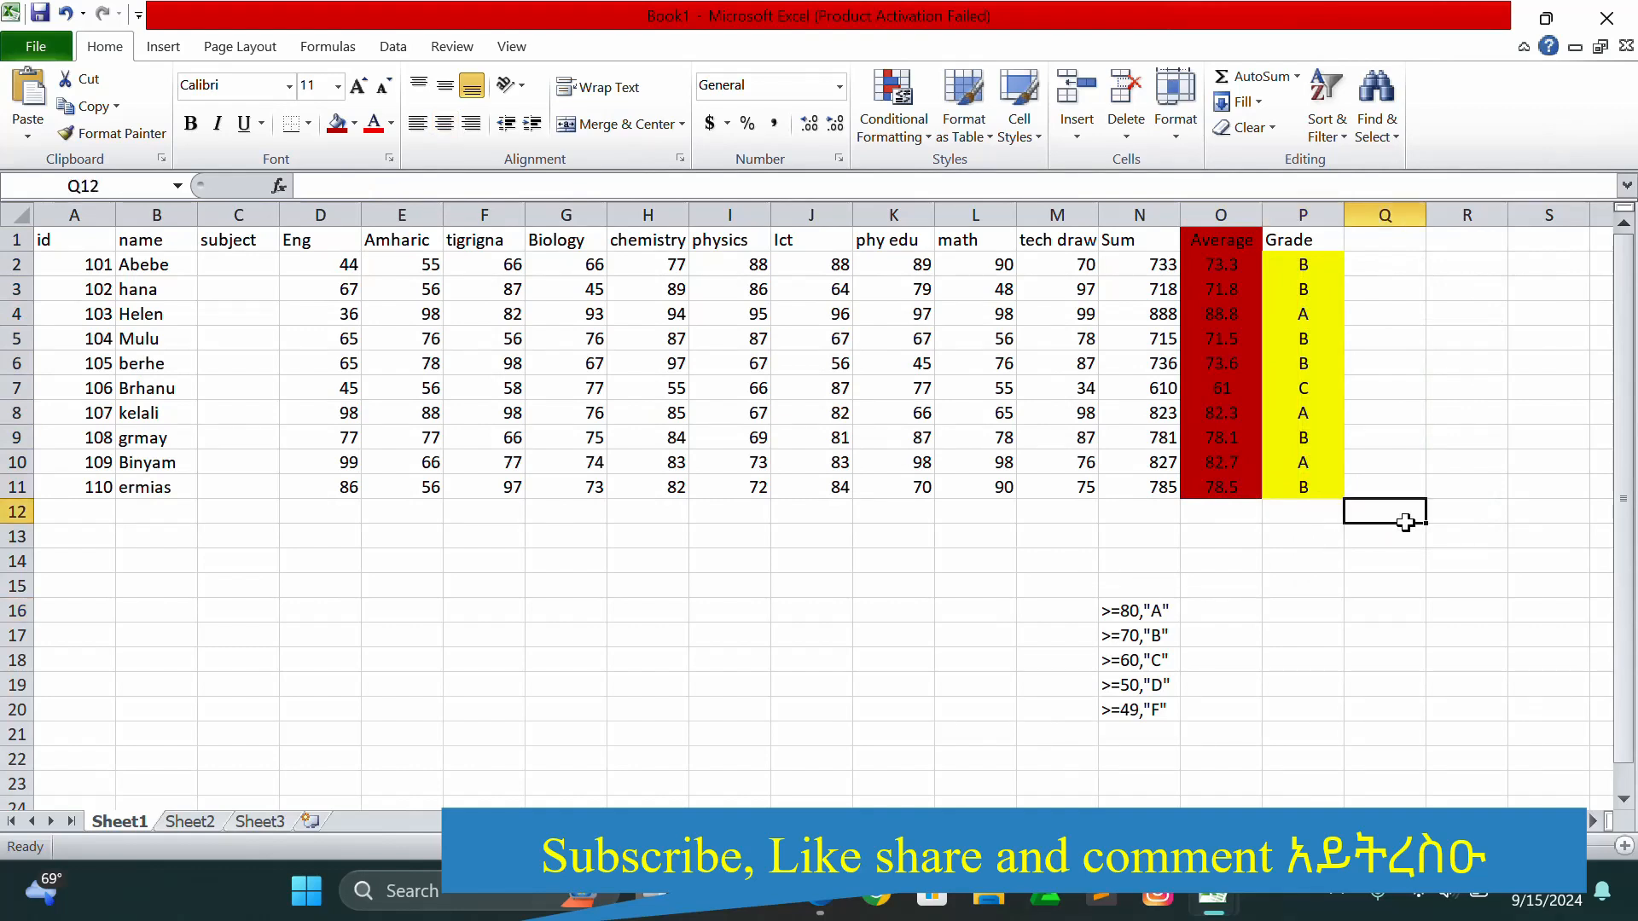
pyautogui.moveTo(1204, 260); pyautogui.dragTo(1226, 497)
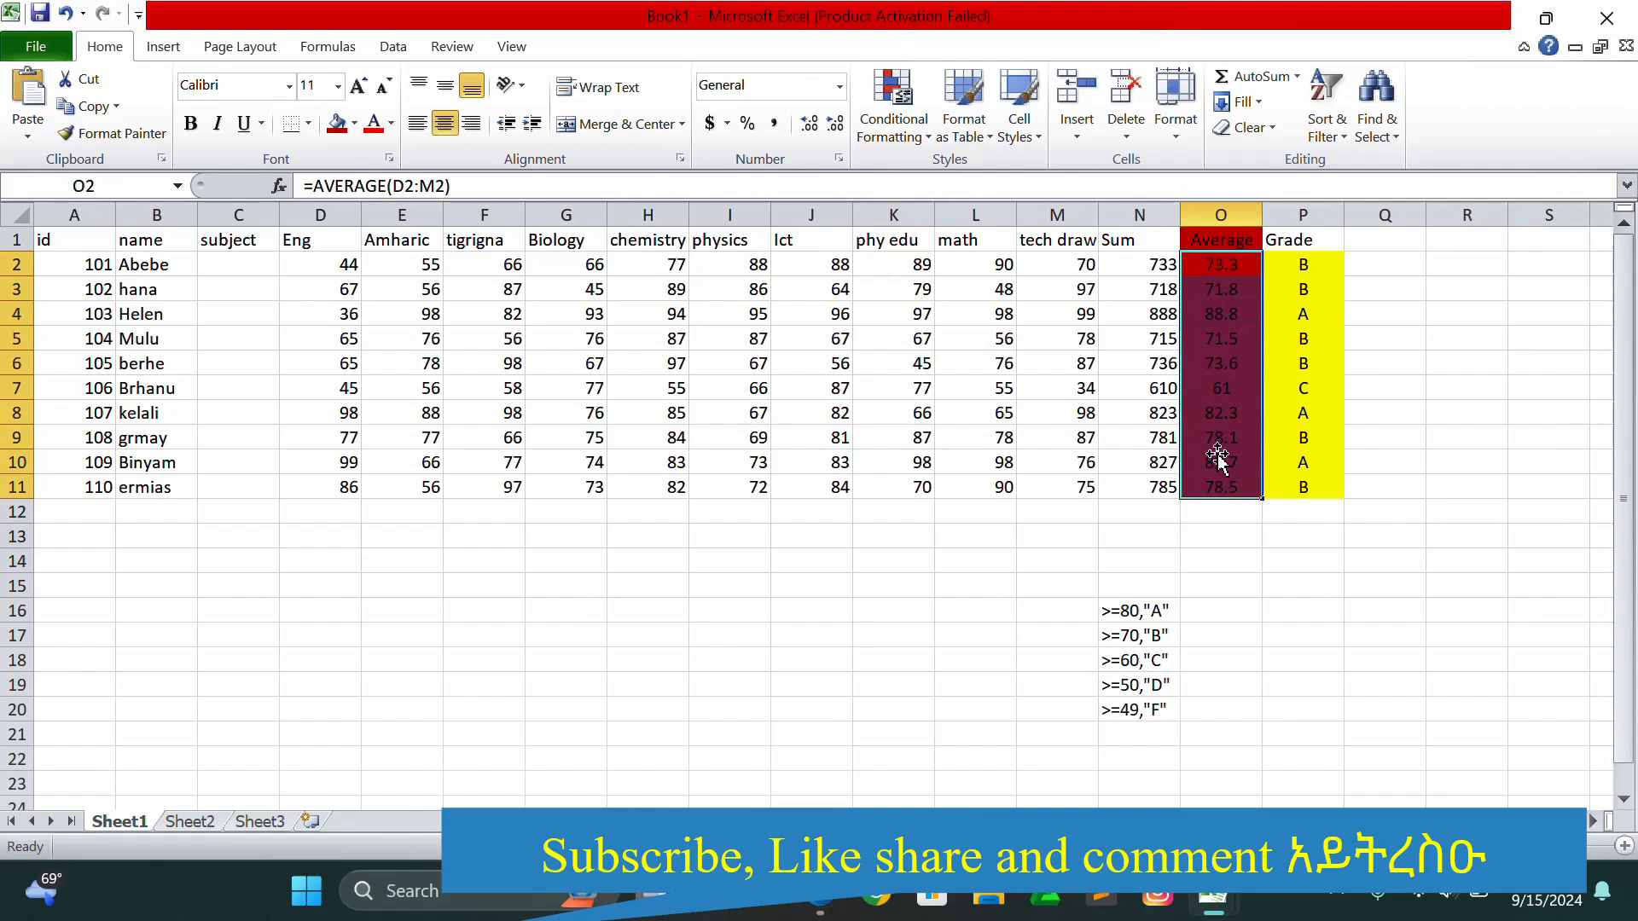
pyautogui.rightClick(1245, 340)
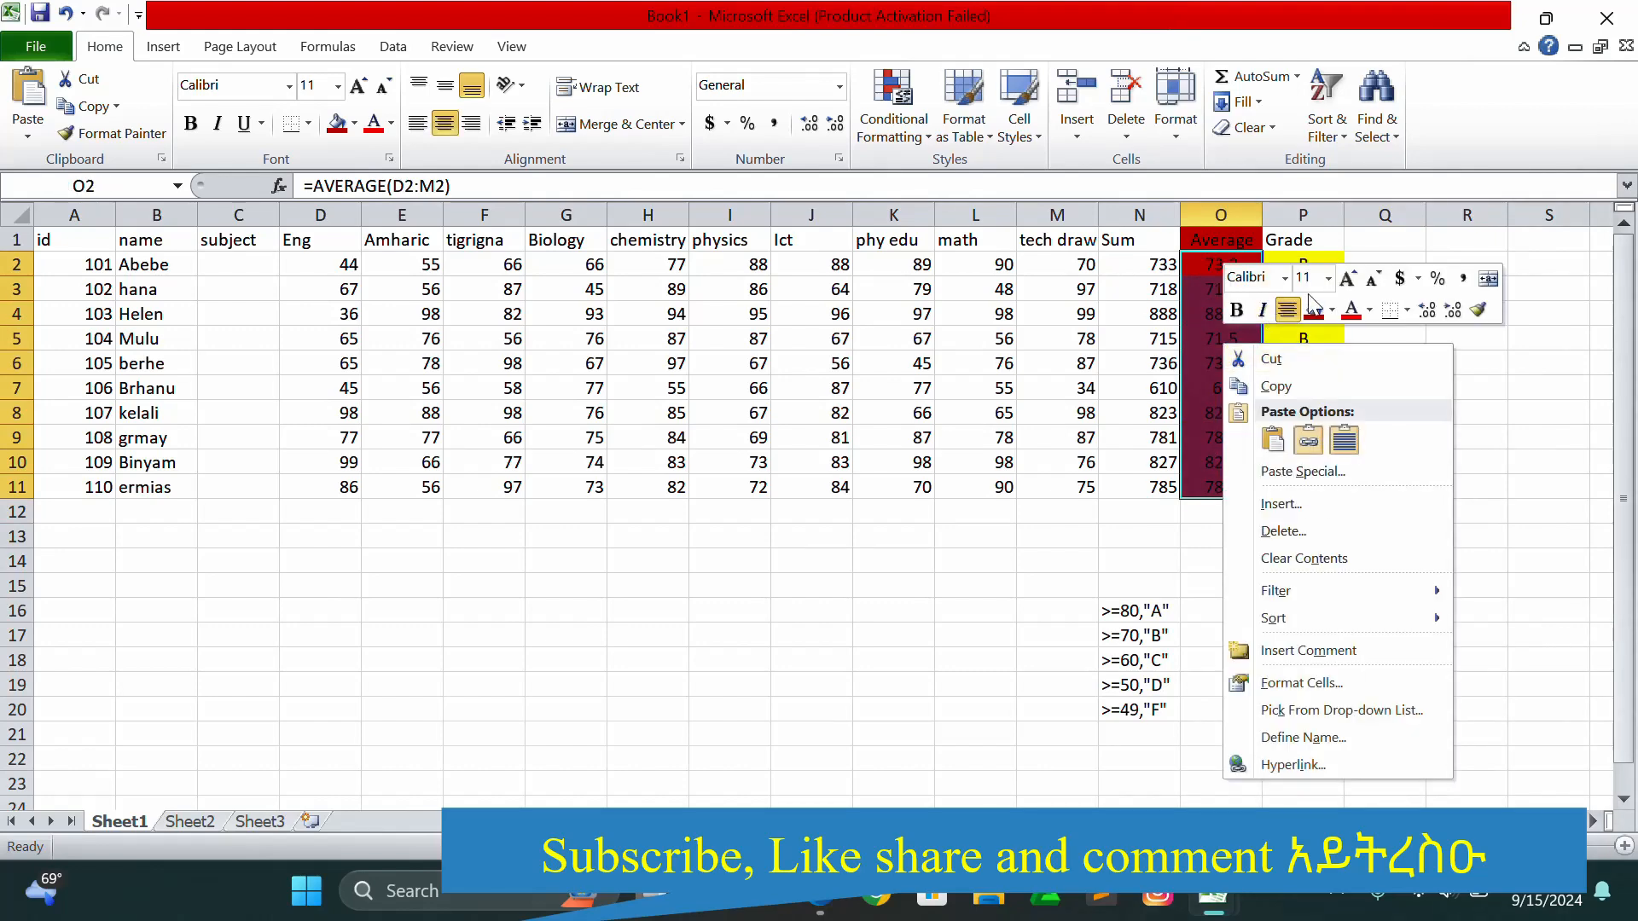
pyautogui.click(1331, 310)
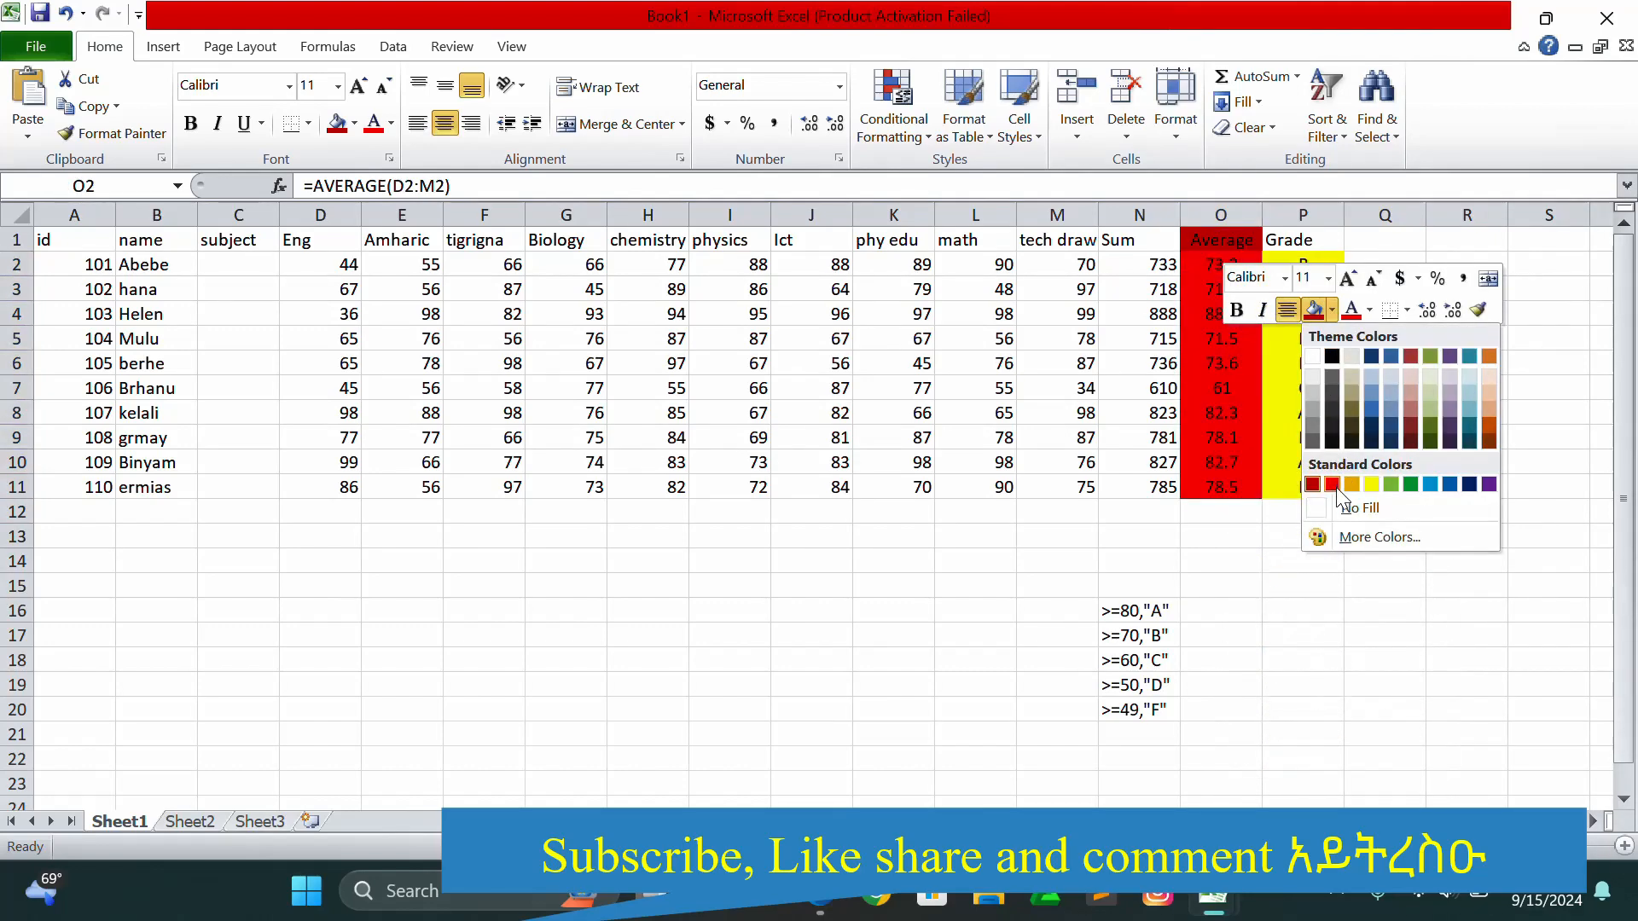
pyautogui.click(1299, 609)
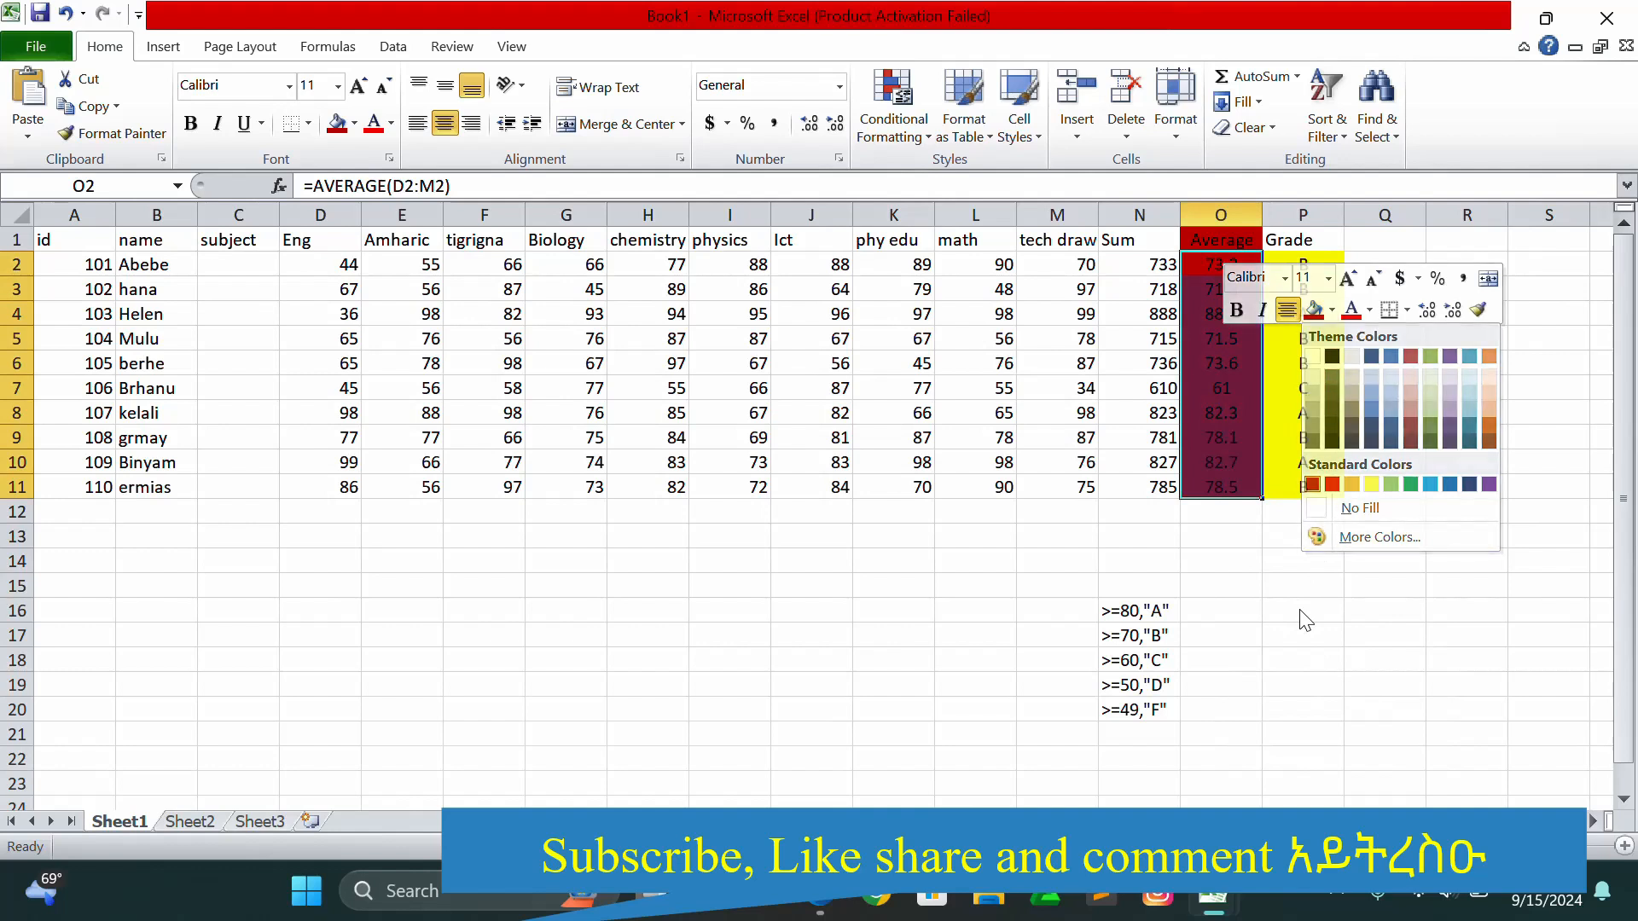
pyautogui.click(1331, 554)
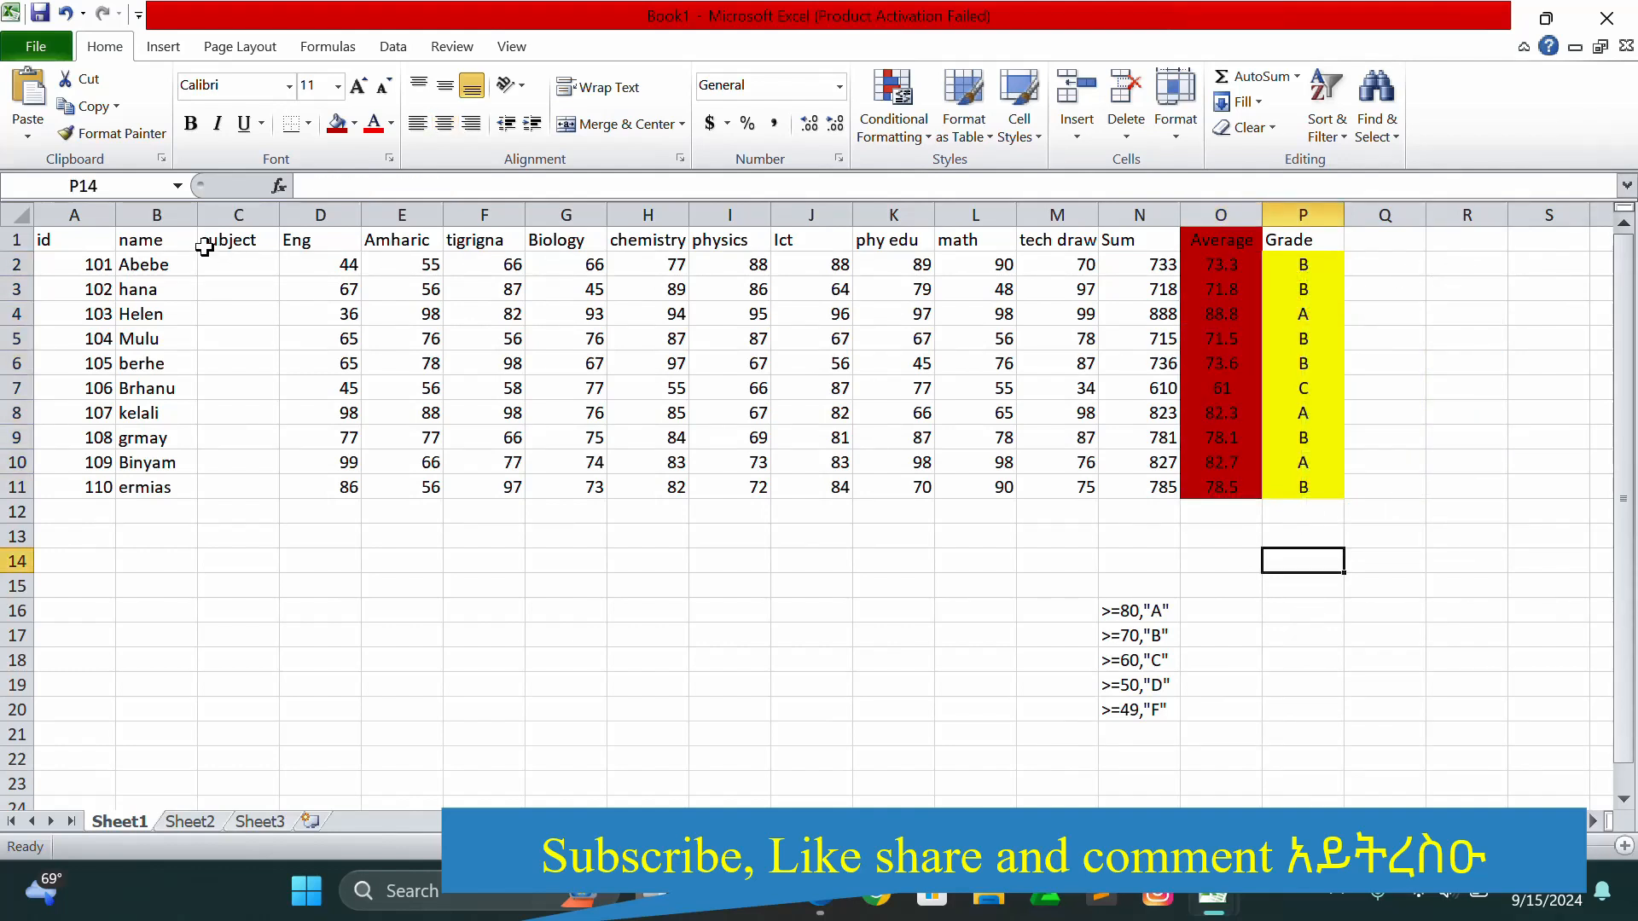
# Center the id column A1:A11 and fill it with the light tan theme color.
pyautogui.moveTo(46, 239); pyautogui.dragTo(95, 486)
pyautogui.rightClick(58, 273)
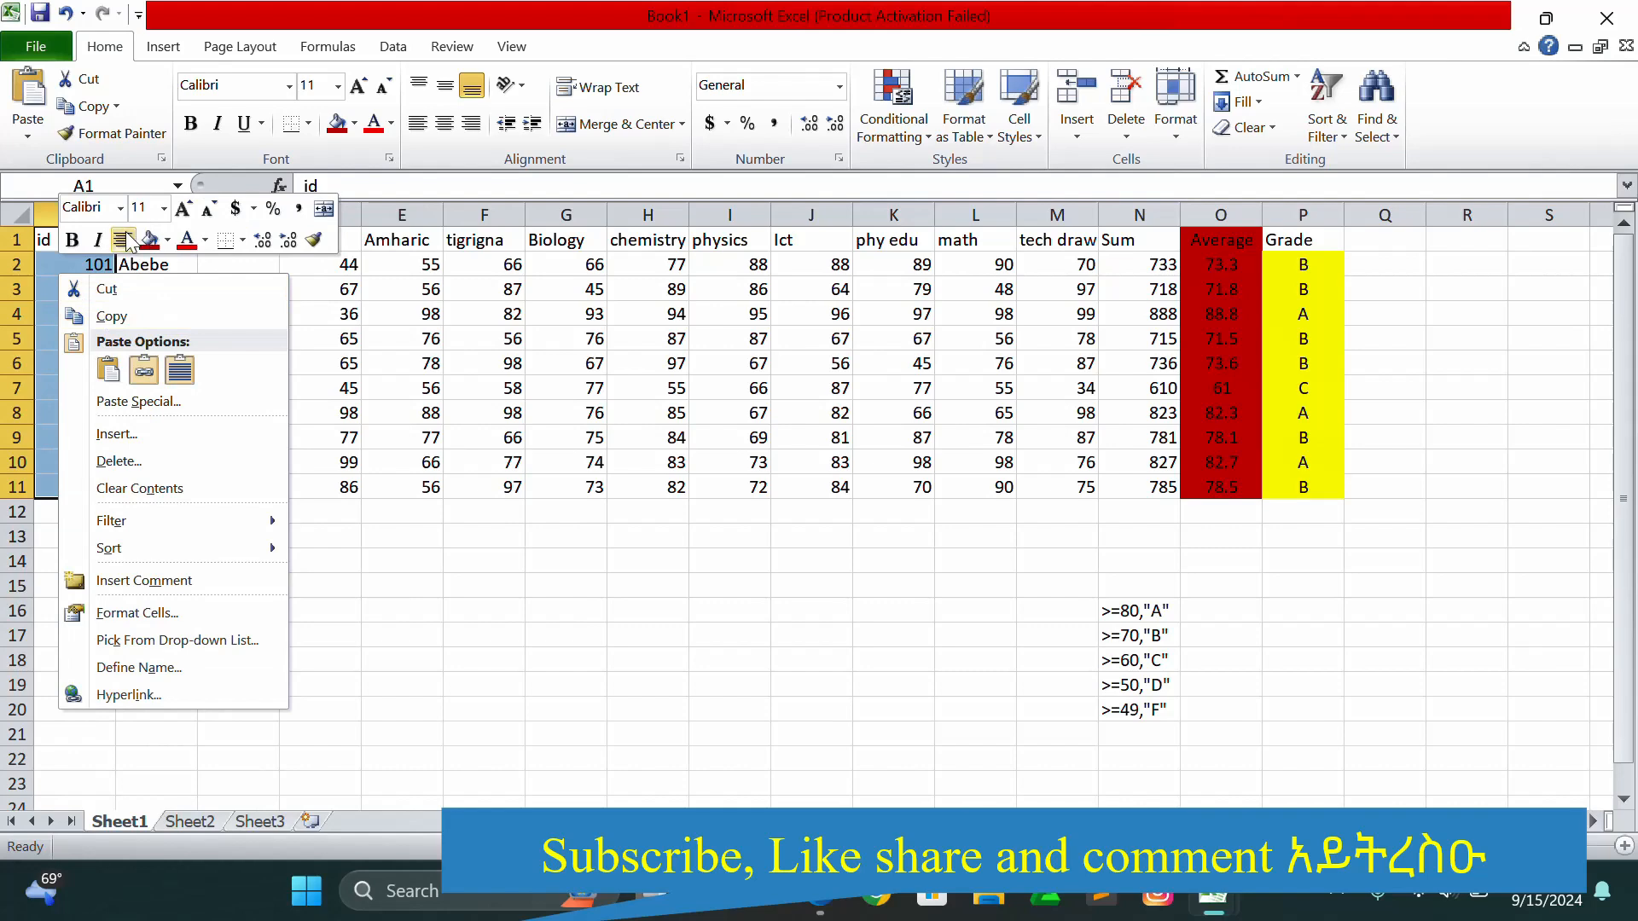
pyautogui.click(123, 240)
pyautogui.click(169, 240)
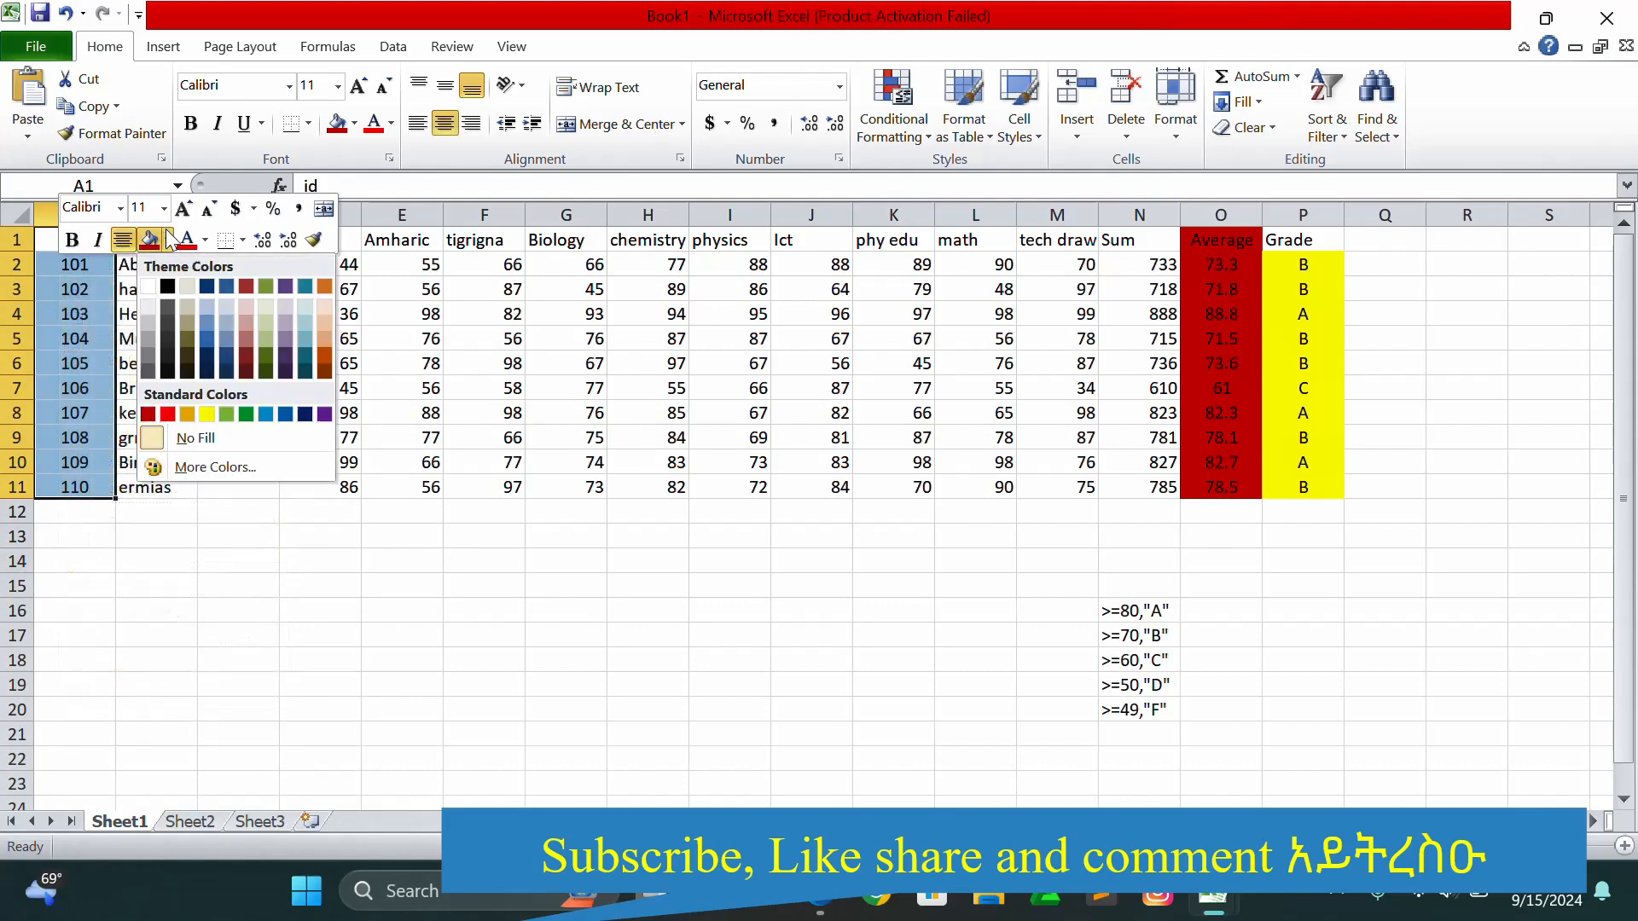
pyautogui.click(181, 282)
pyautogui.click(169, 611)
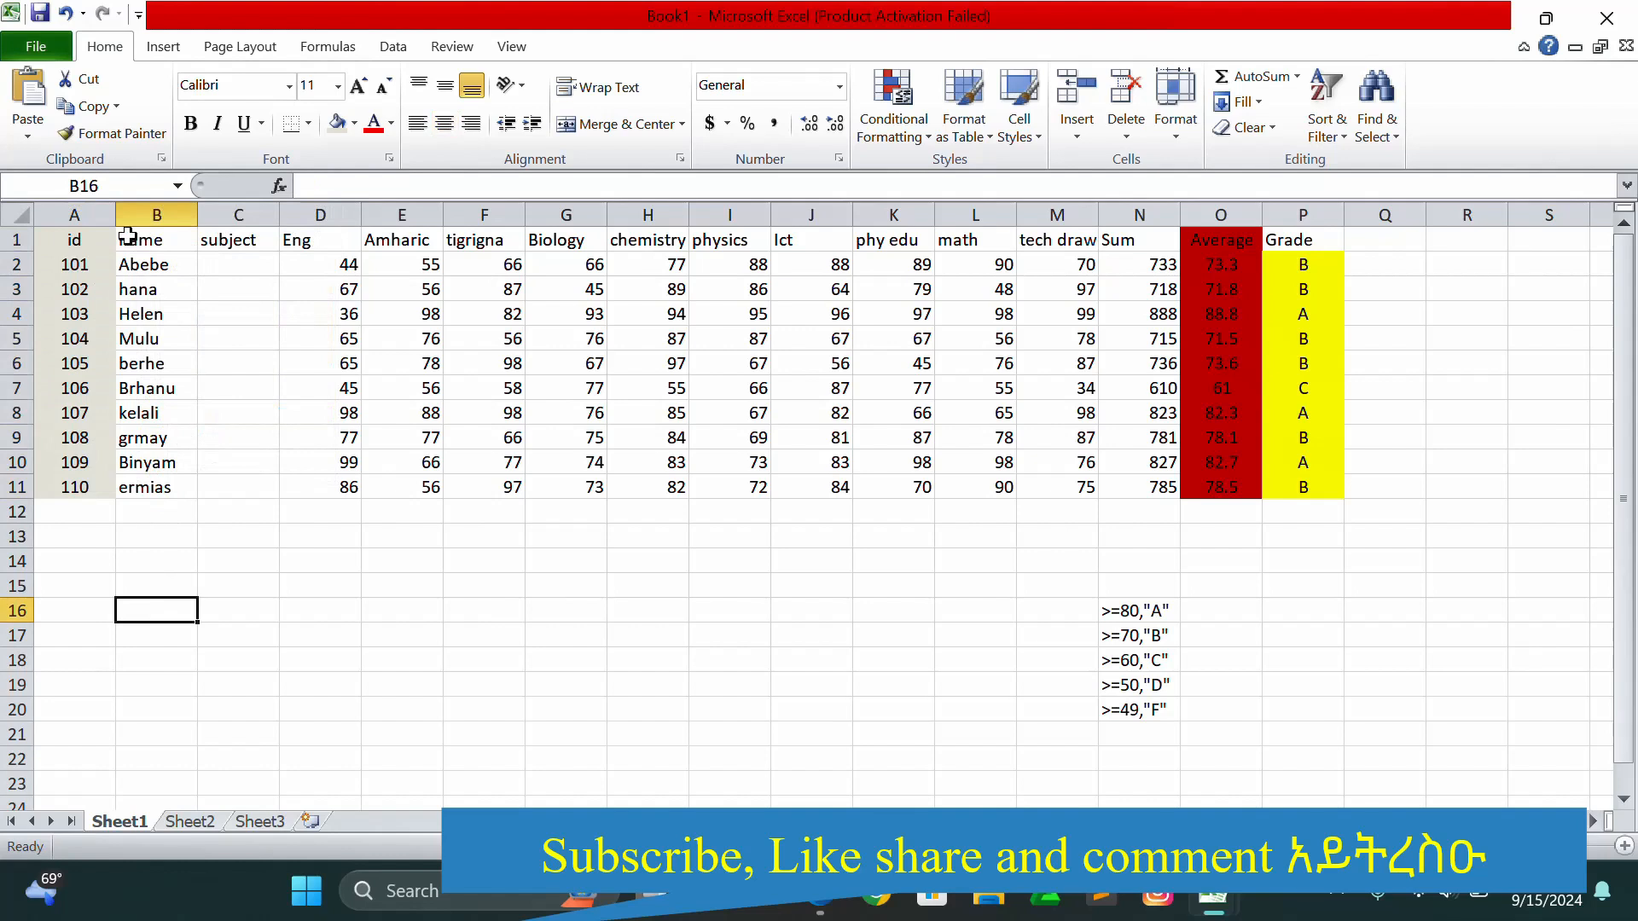
# Center the name column B1:B11 and fill it with the light tan theme color.
pyautogui.moveTo(128, 239); pyautogui.dragTo(153, 488)
pyautogui.rightClick(170, 322)
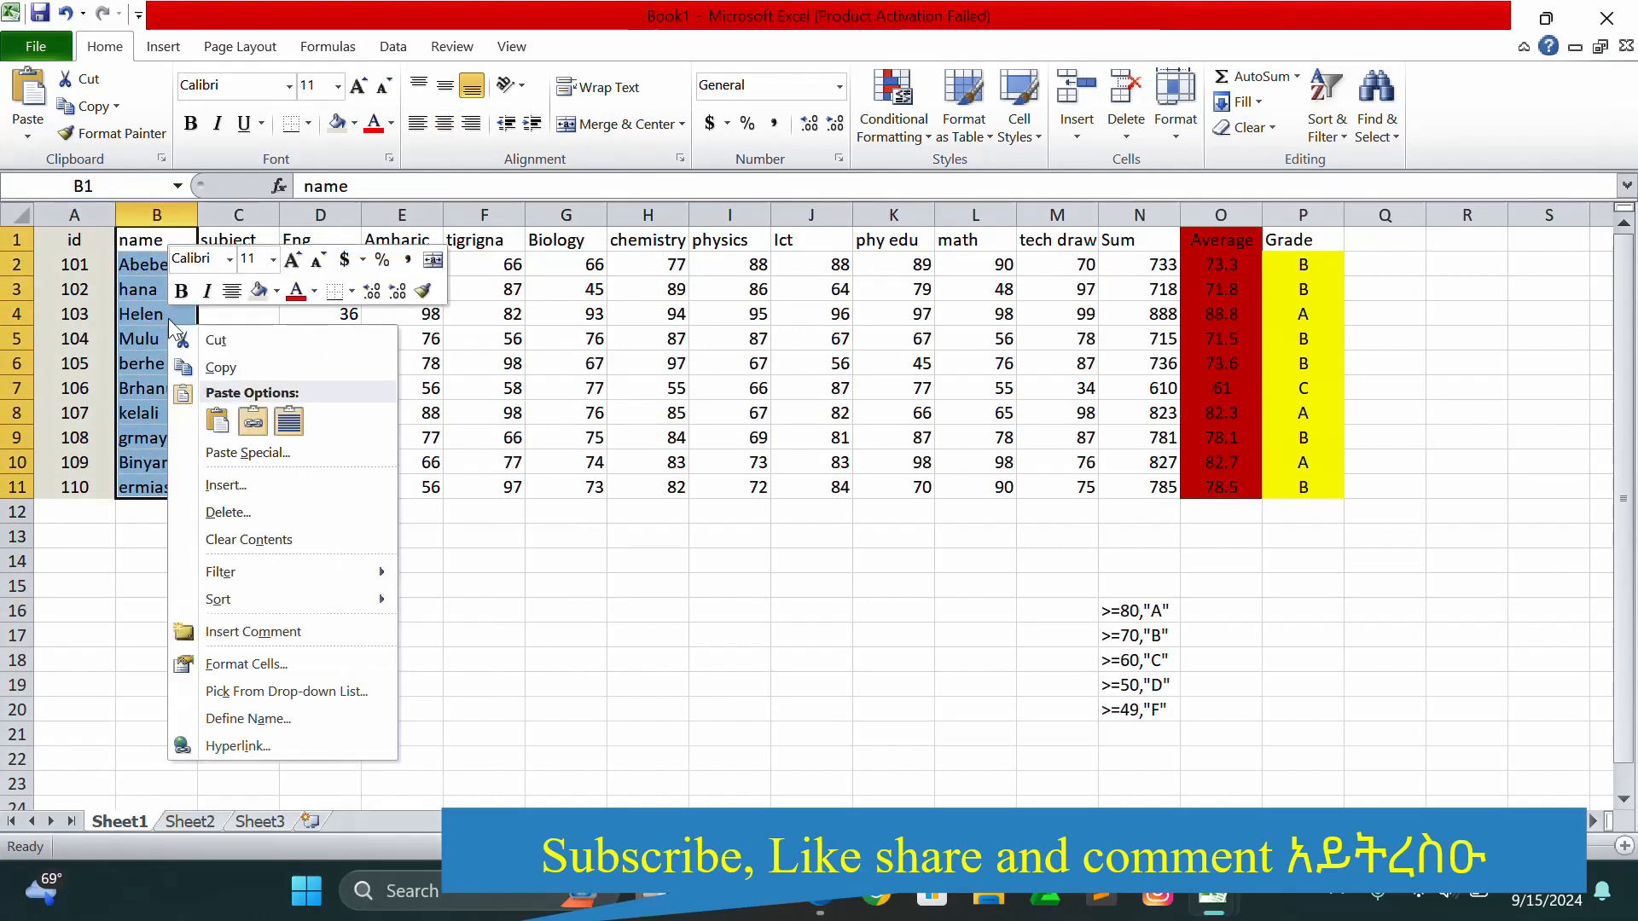
pyautogui.click(231, 291)
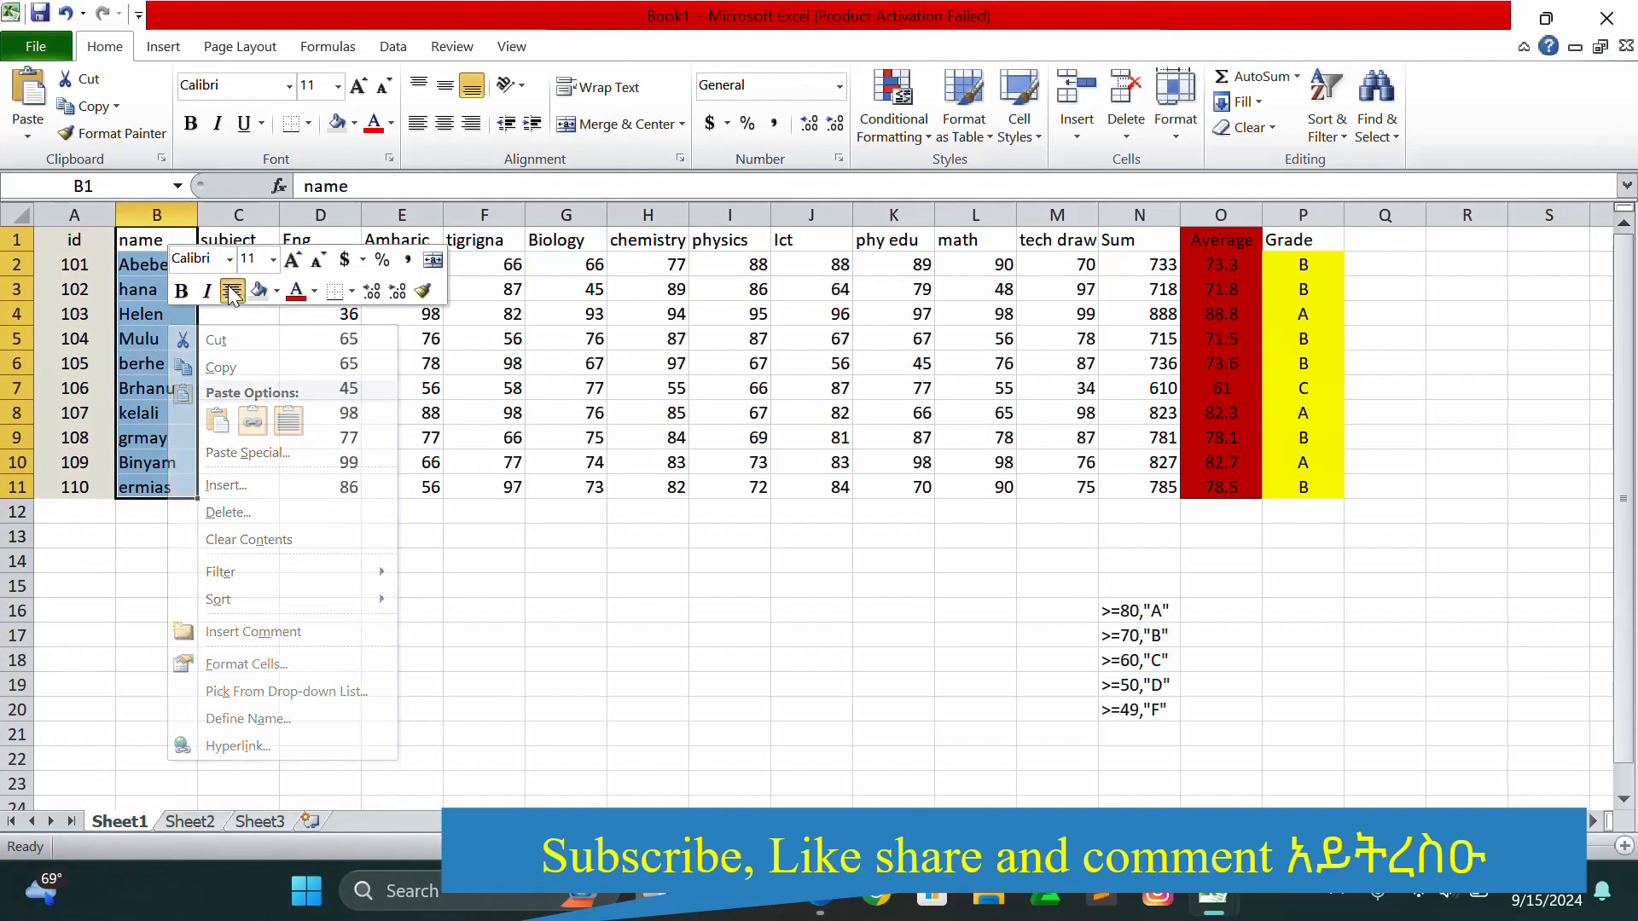
pyautogui.click(277, 291)
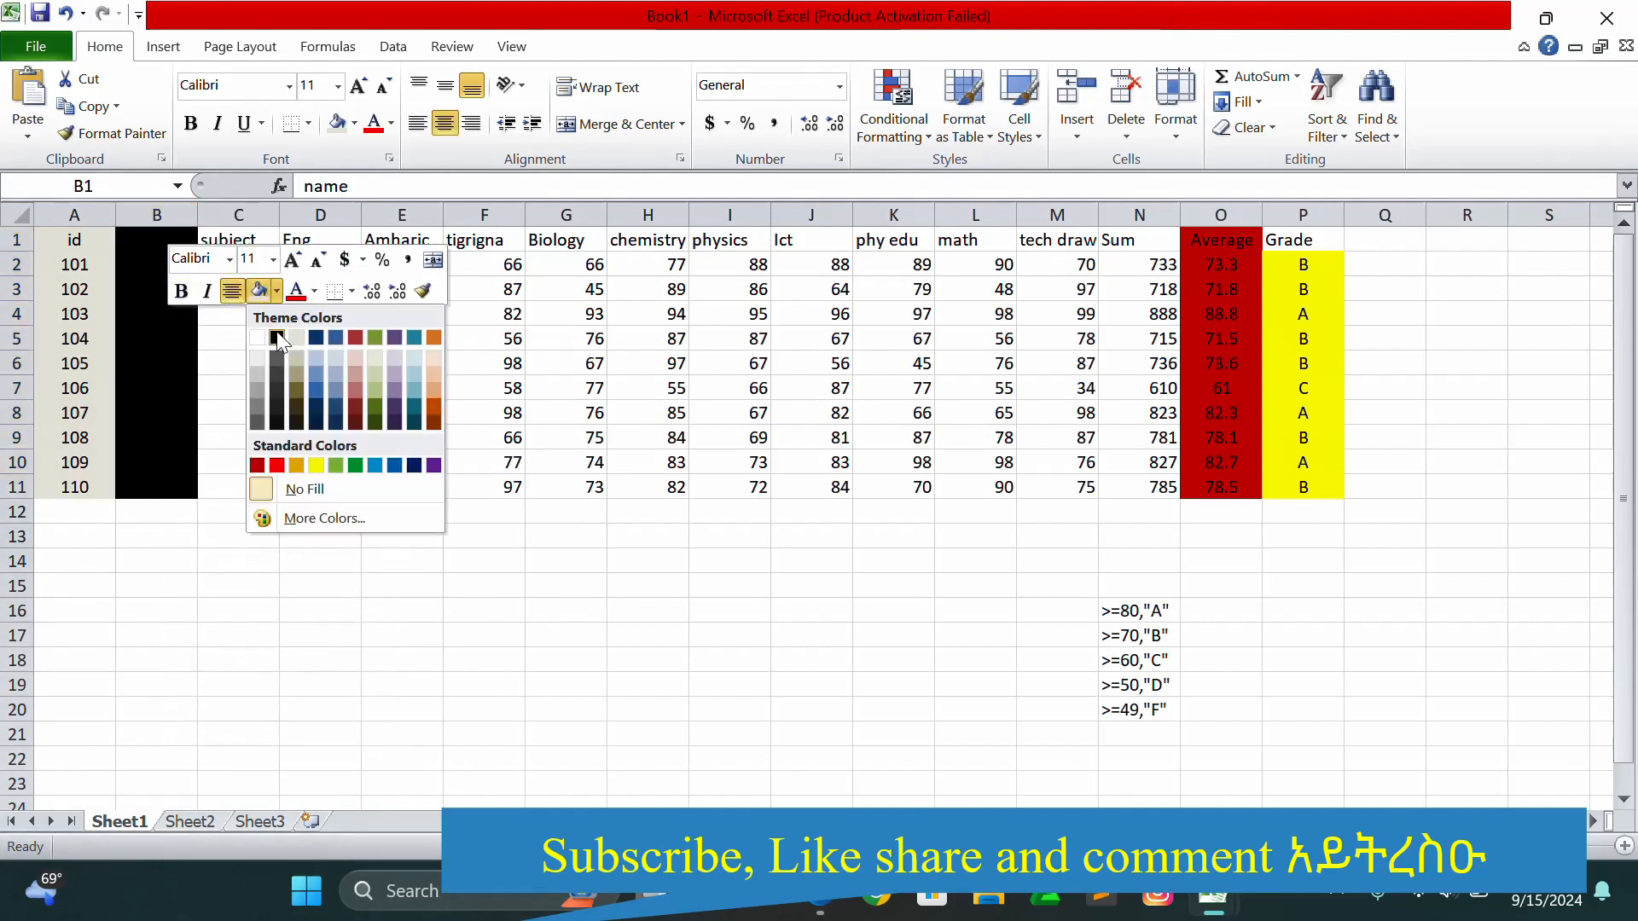
pyautogui.click(294, 338)
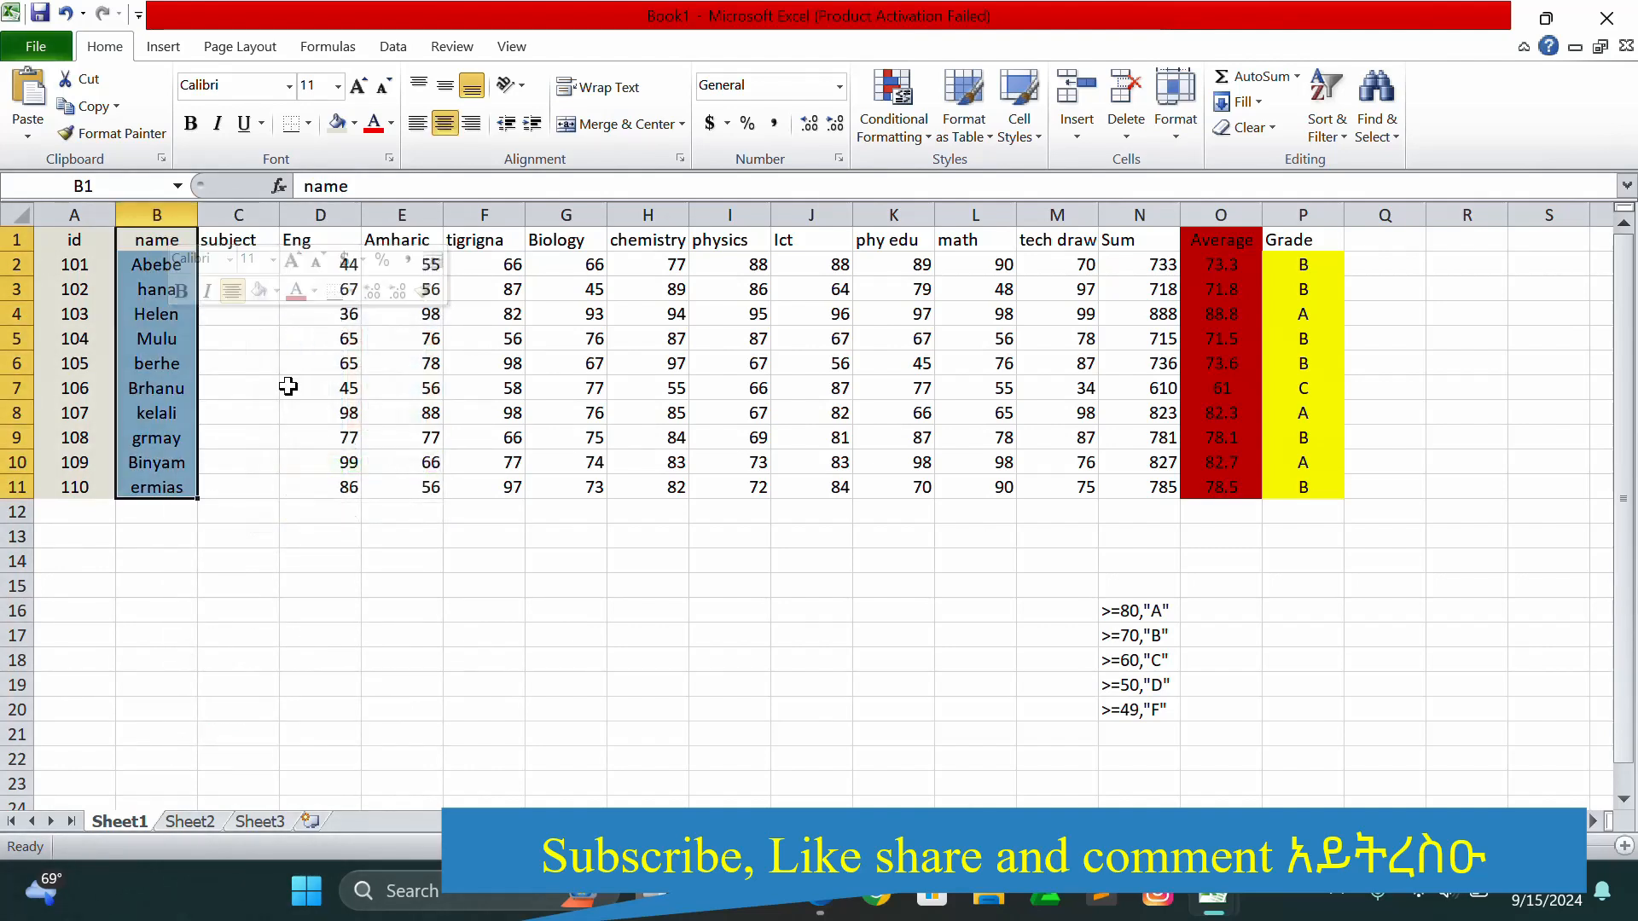
# Change the fill of the name column B1:B11 to a darker shade of the tan theme color.
pyautogui.click(269, 730)
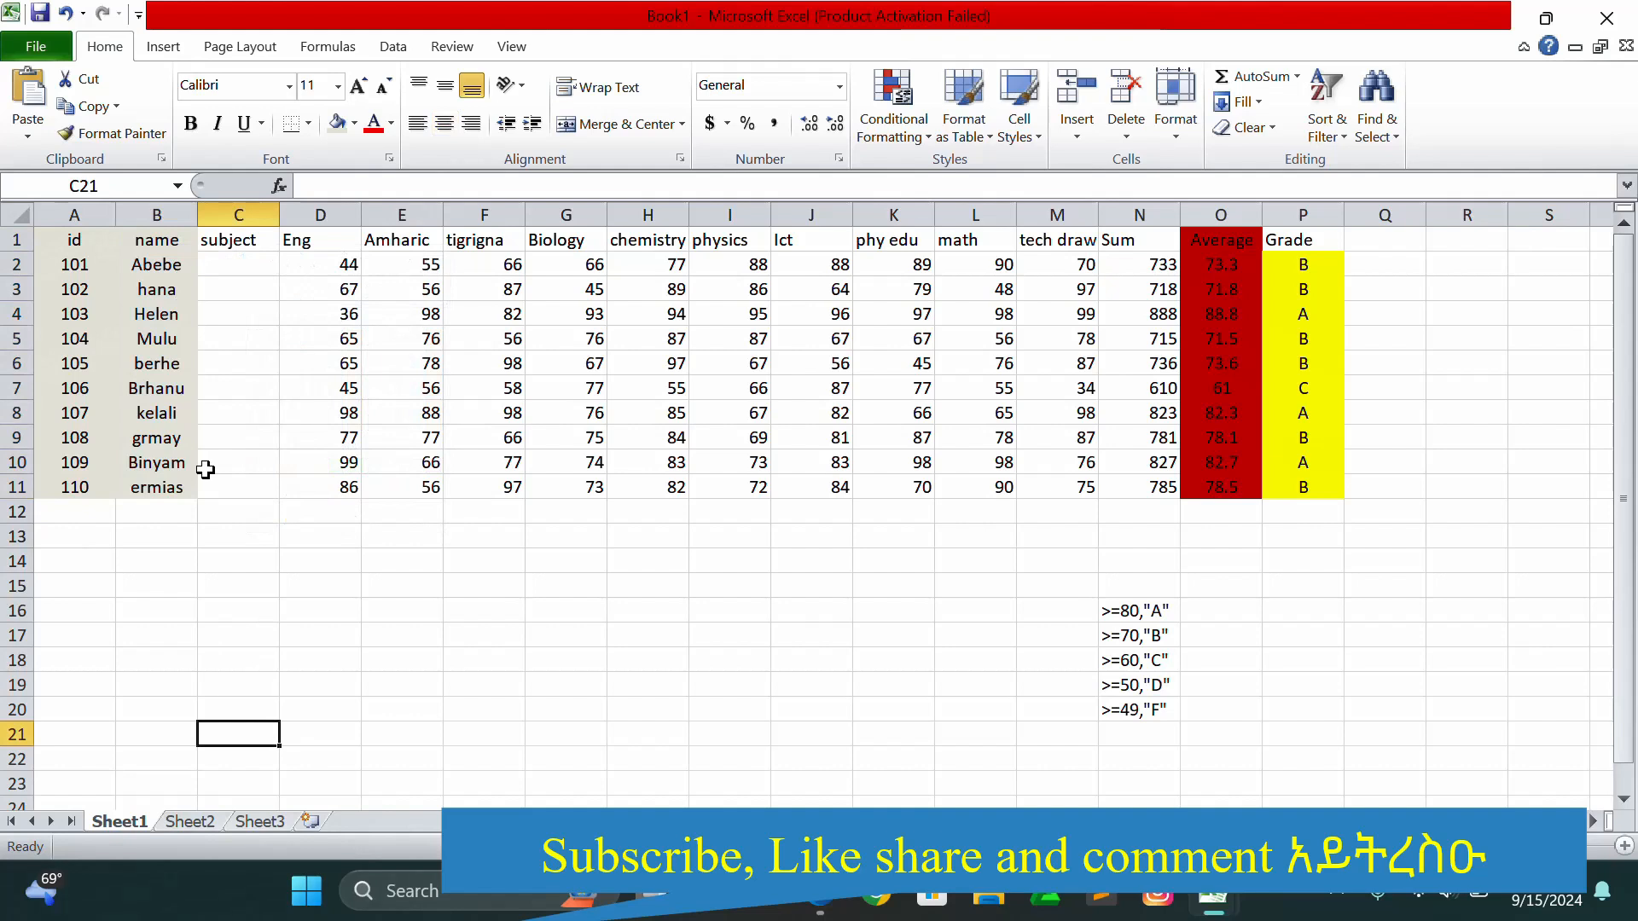
pyautogui.moveTo(142, 235); pyautogui.dragTo(161, 364)
pyautogui.click(232, 390)
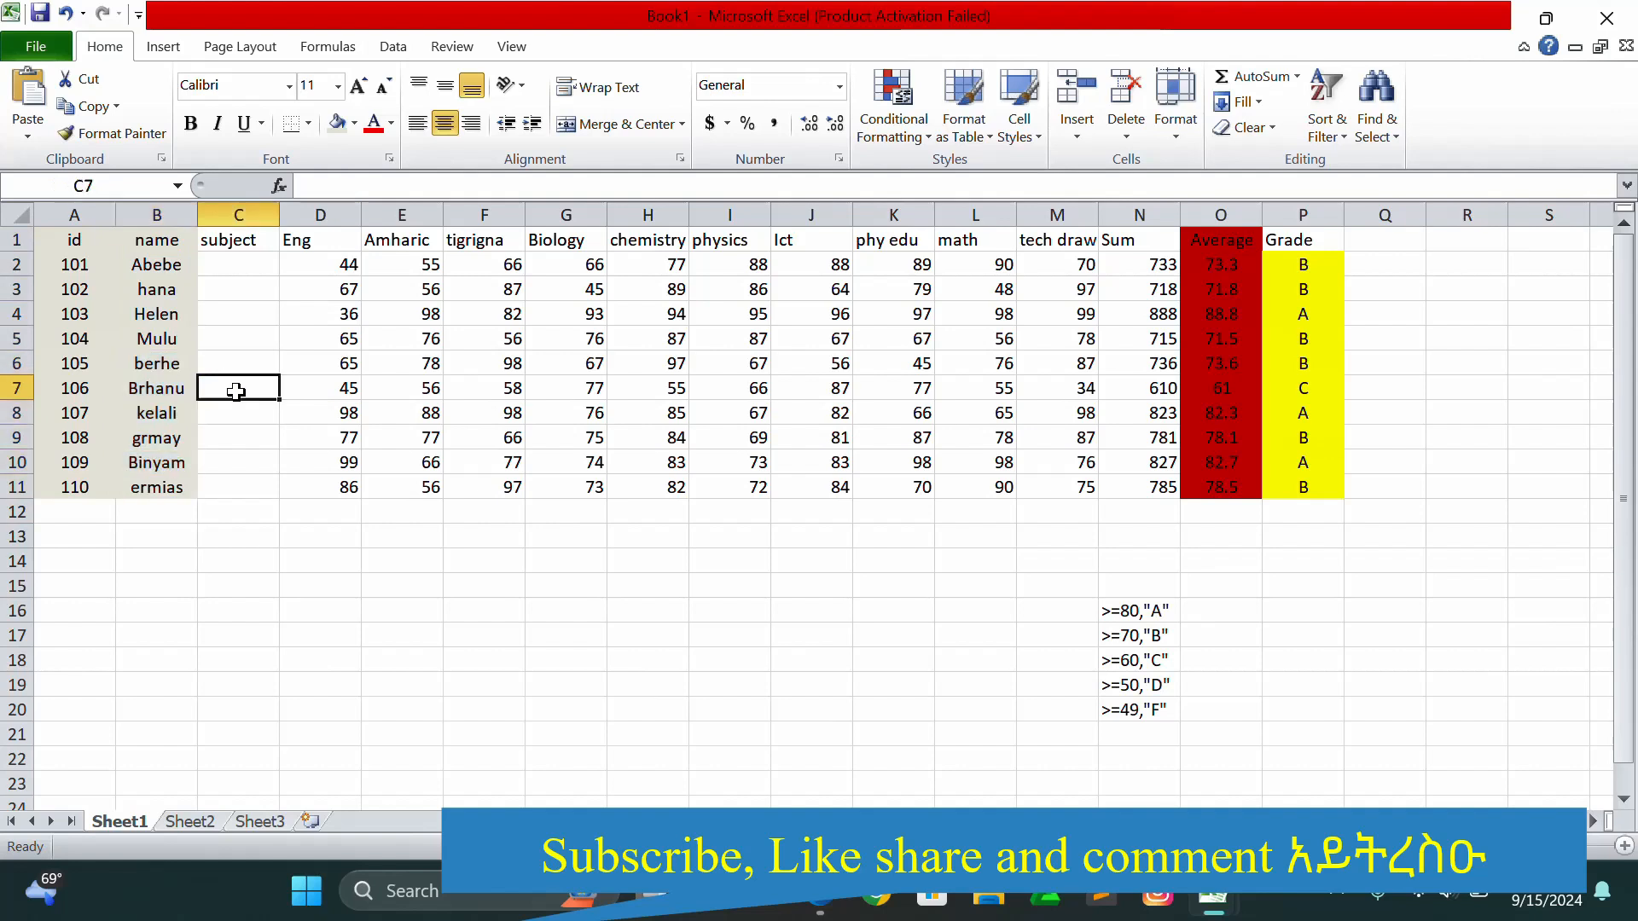
pyautogui.moveTo(141, 239); pyautogui.dragTo(158, 485)
pyautogui.rightClick(149, 345)
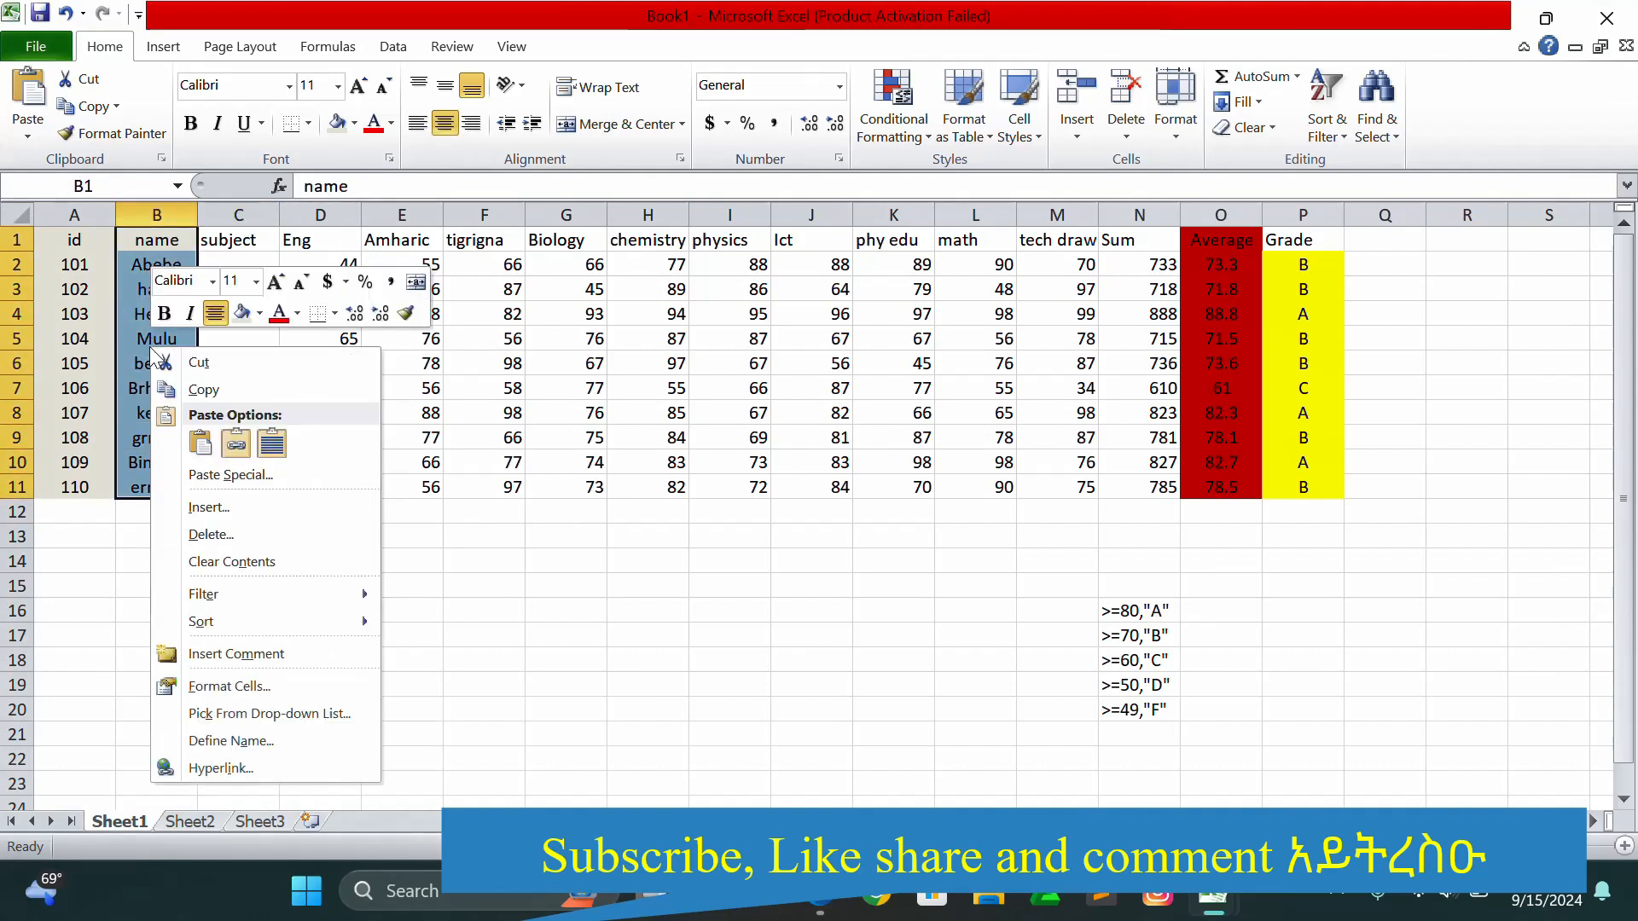
pyautogui.click(262, 313)
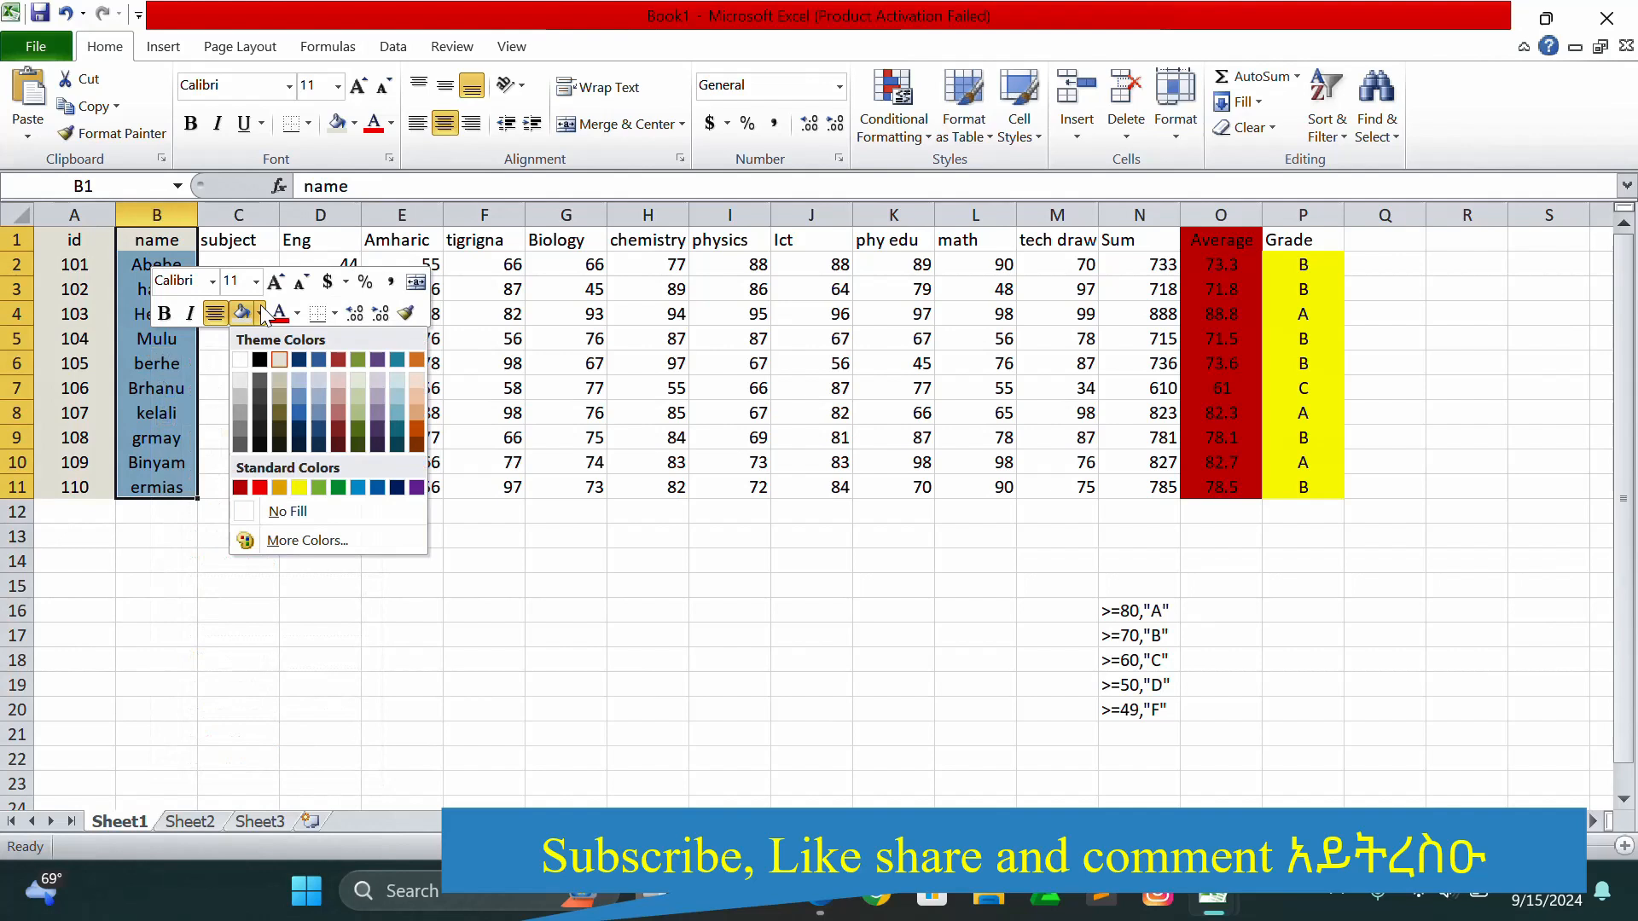
pyautogui.click(282, 374)
pyautogui.click(334, 650)
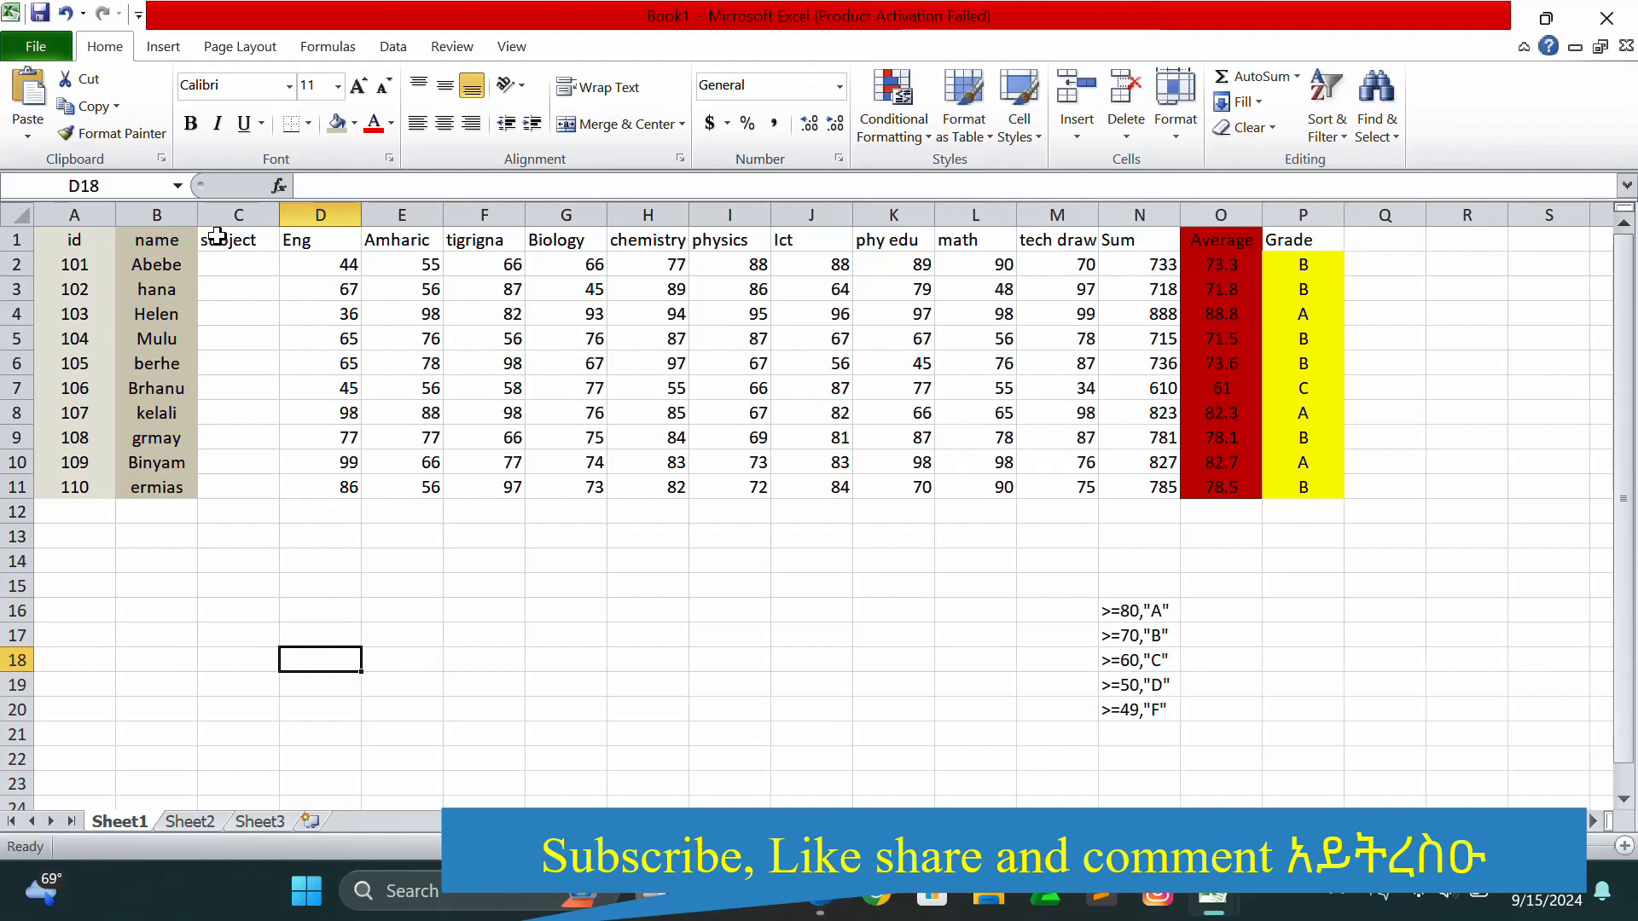
# Center the header cells C1:M1, from subject to tech draw, and fill them with standard light blue.
pyautogui.moveTo(217, 237); pyautogui.dragTo(1072, 240)
pyautogui.rightClick(1072, 242)
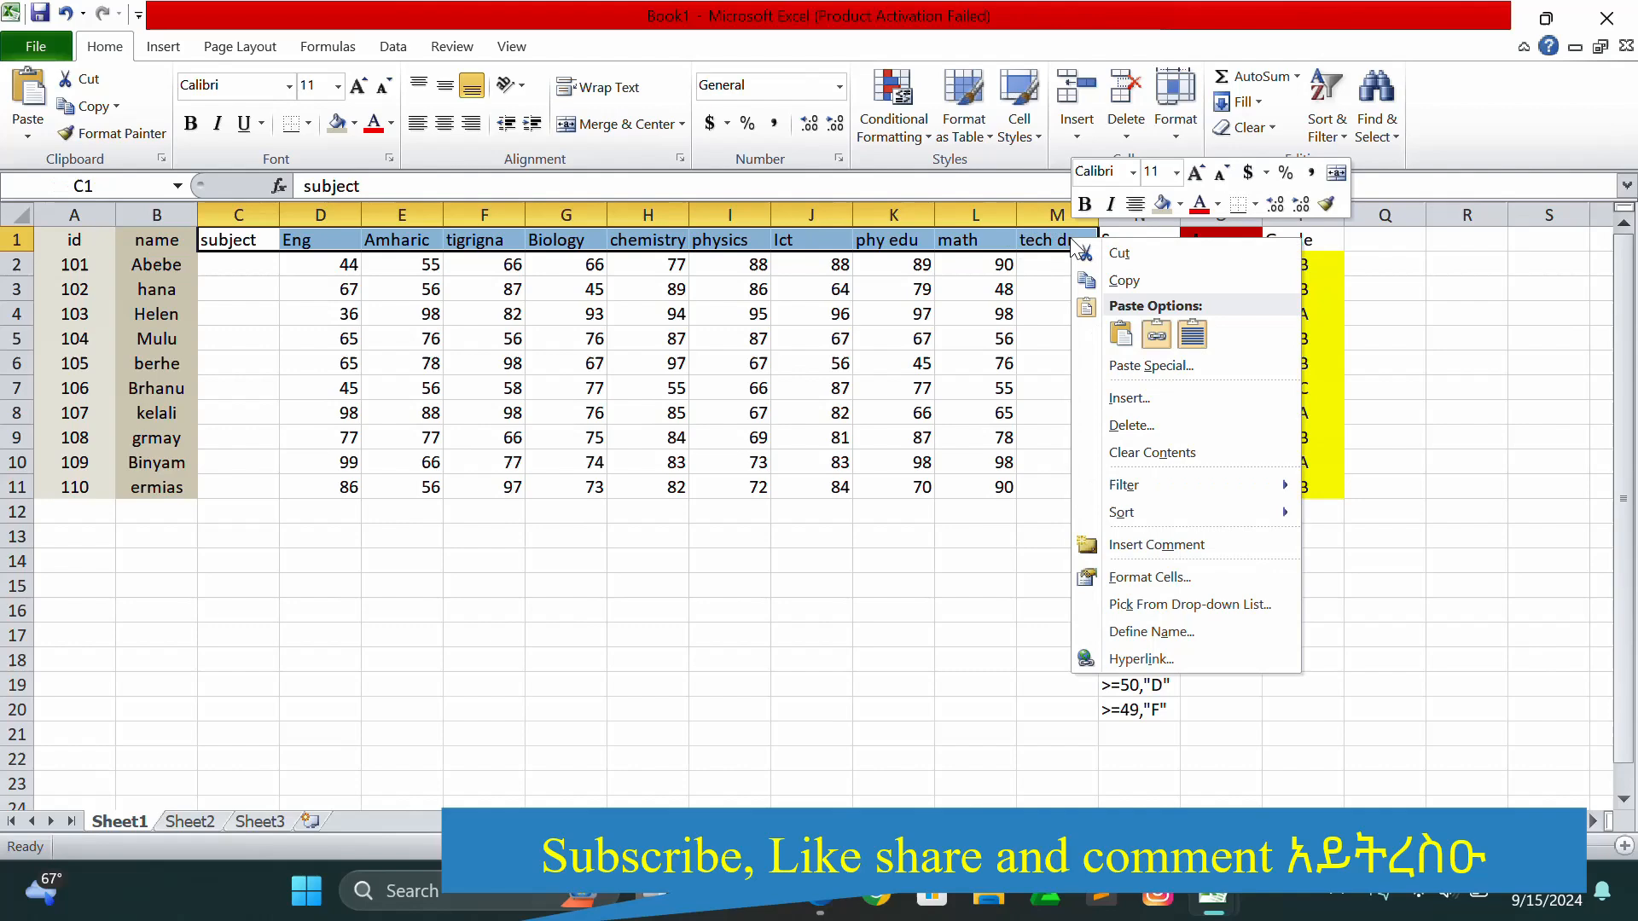
pyautogui.click(1135, 204)
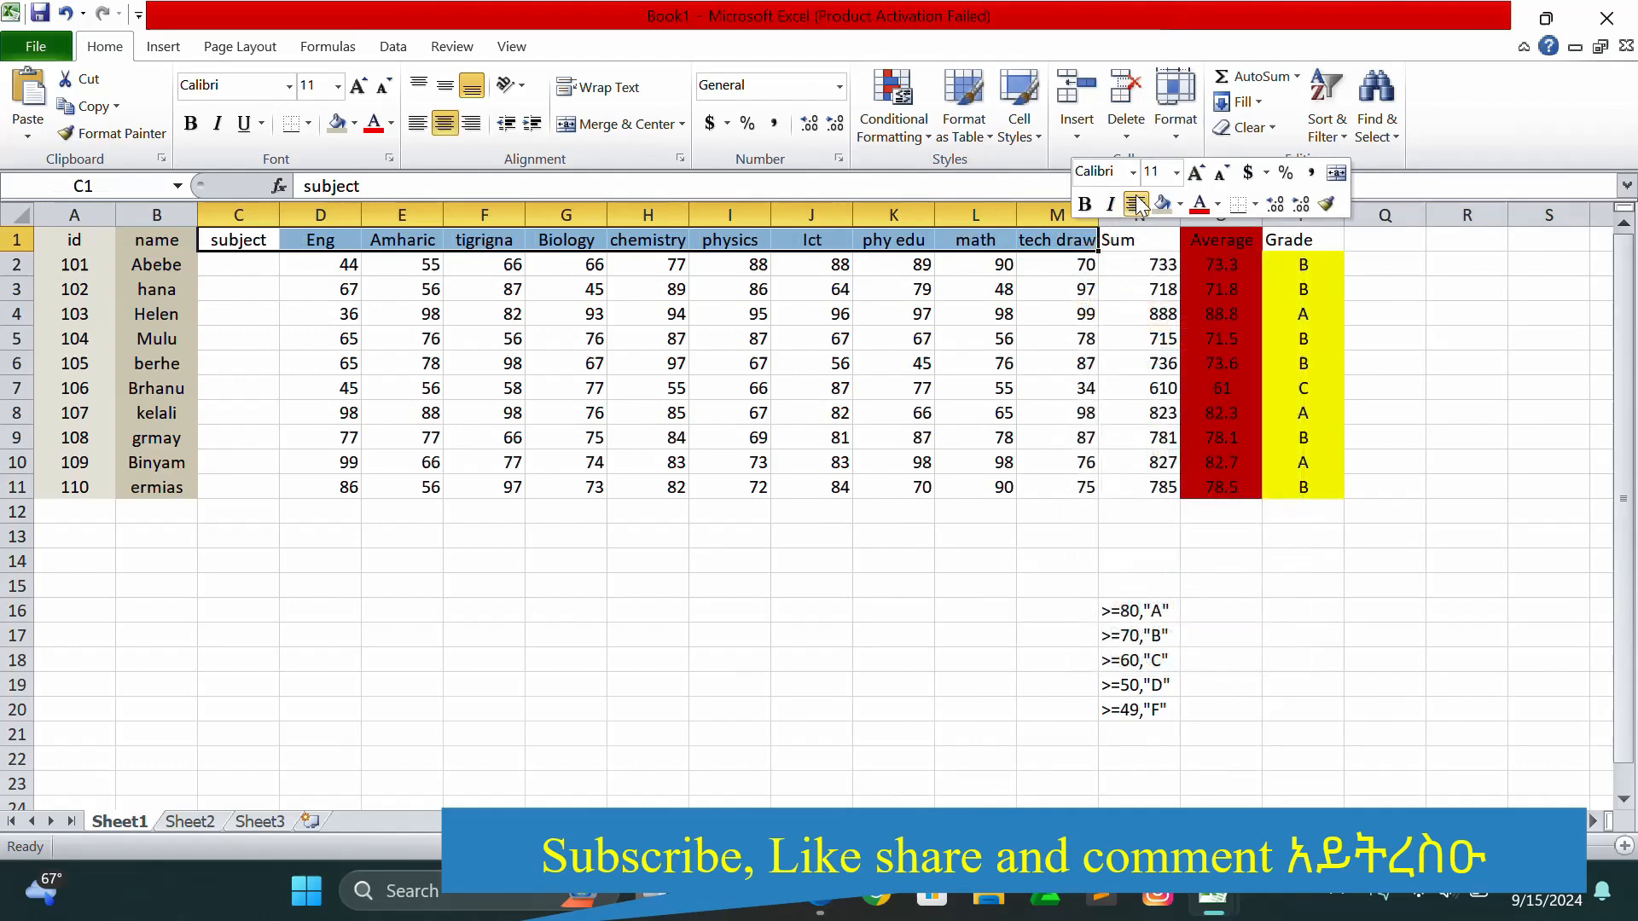
pyautogui.click(1181, 203)
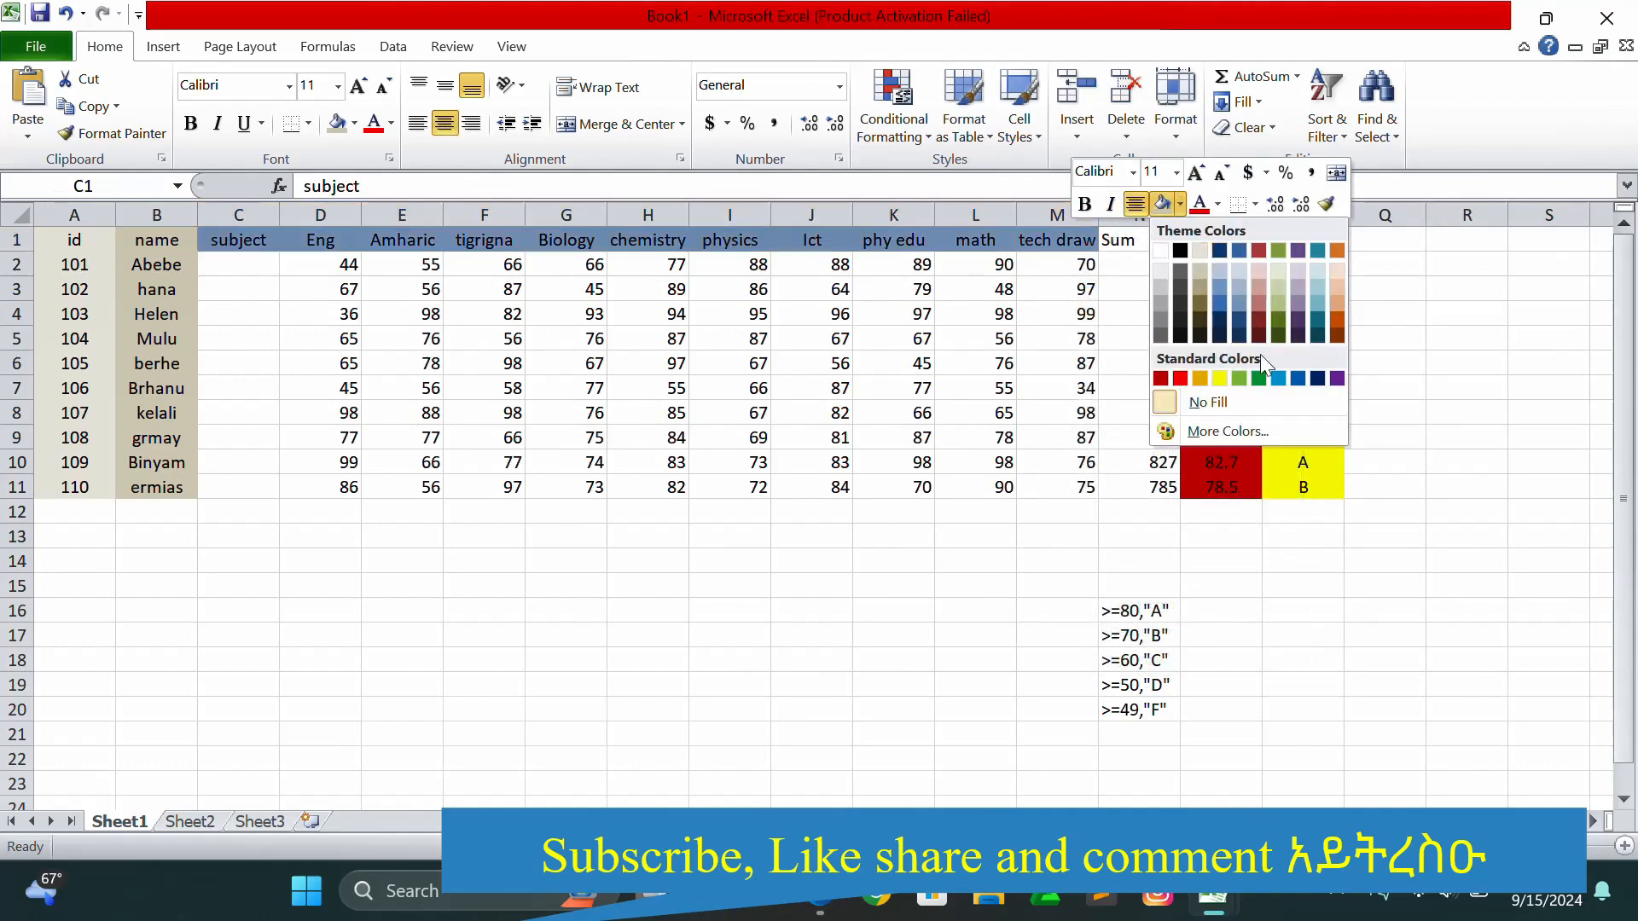
pyautogui.click(1279, 379)
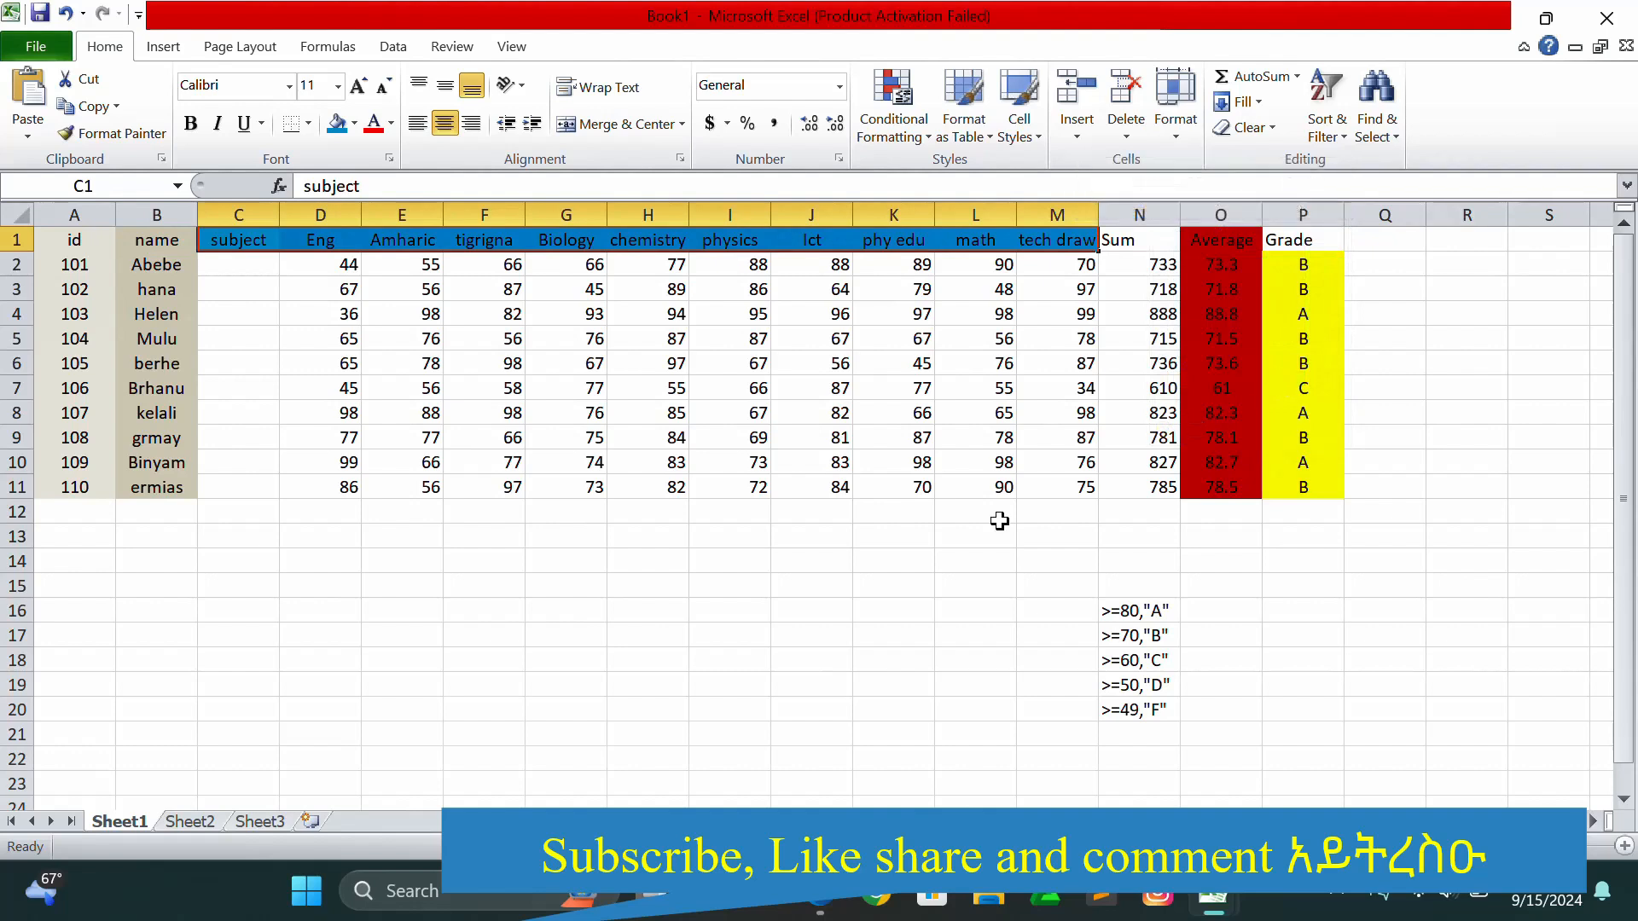
pyautogui.click(850, 620)
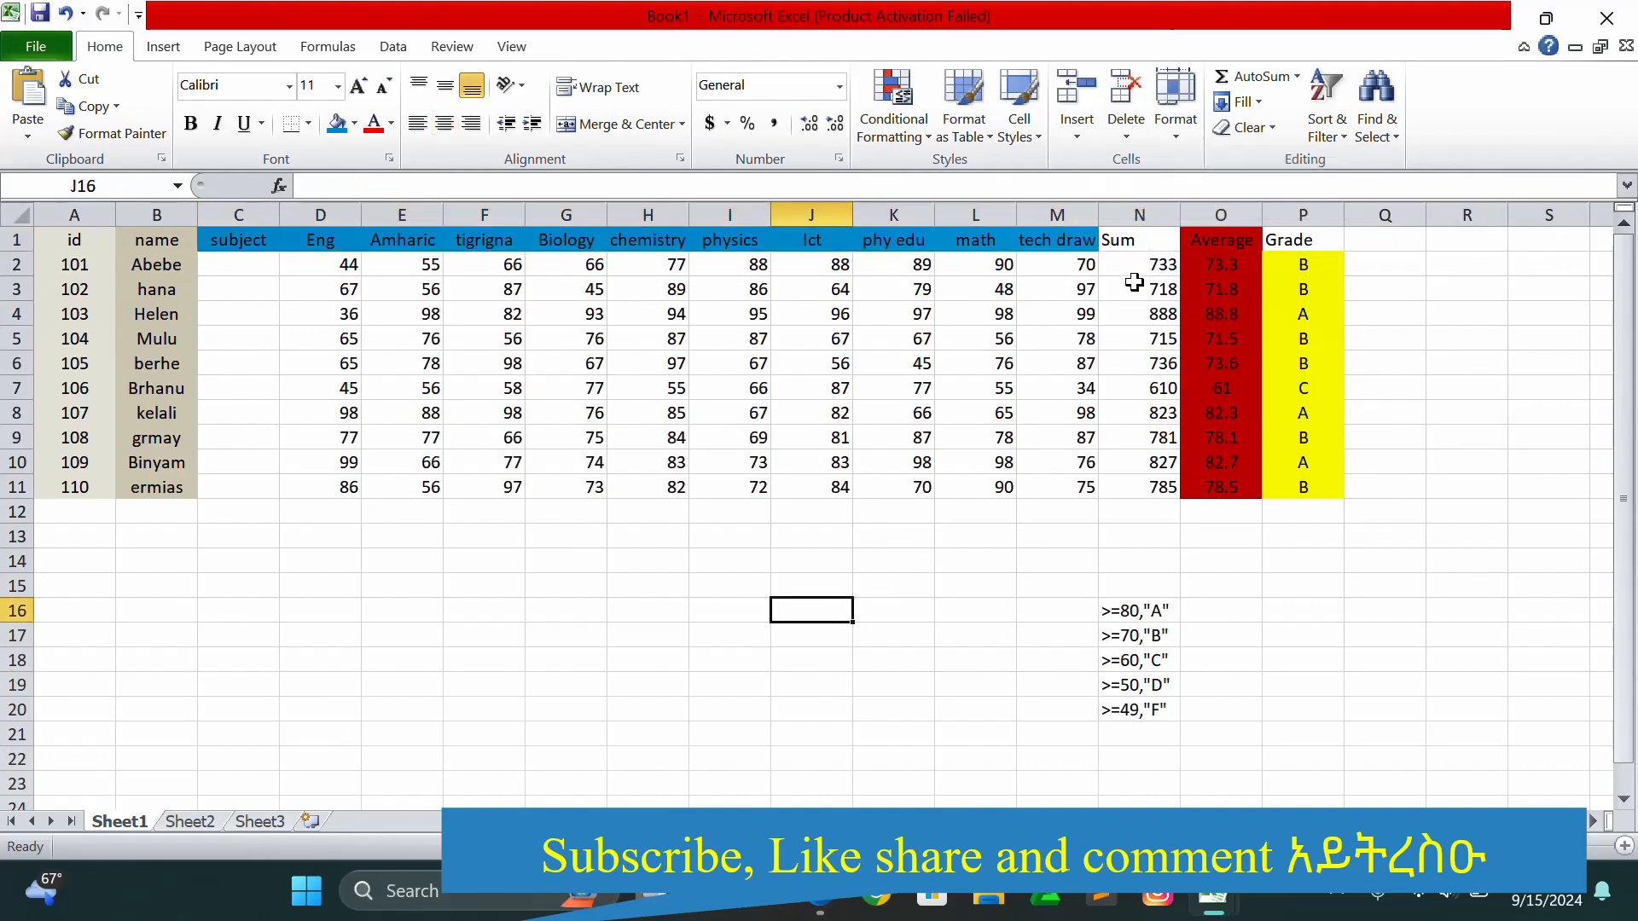
# Center the Sum column N1:N11, including its header, and fill it with standard red.
pyautogui.moveTo(1112, 240); pyautogui.dragTo(1160, 487)
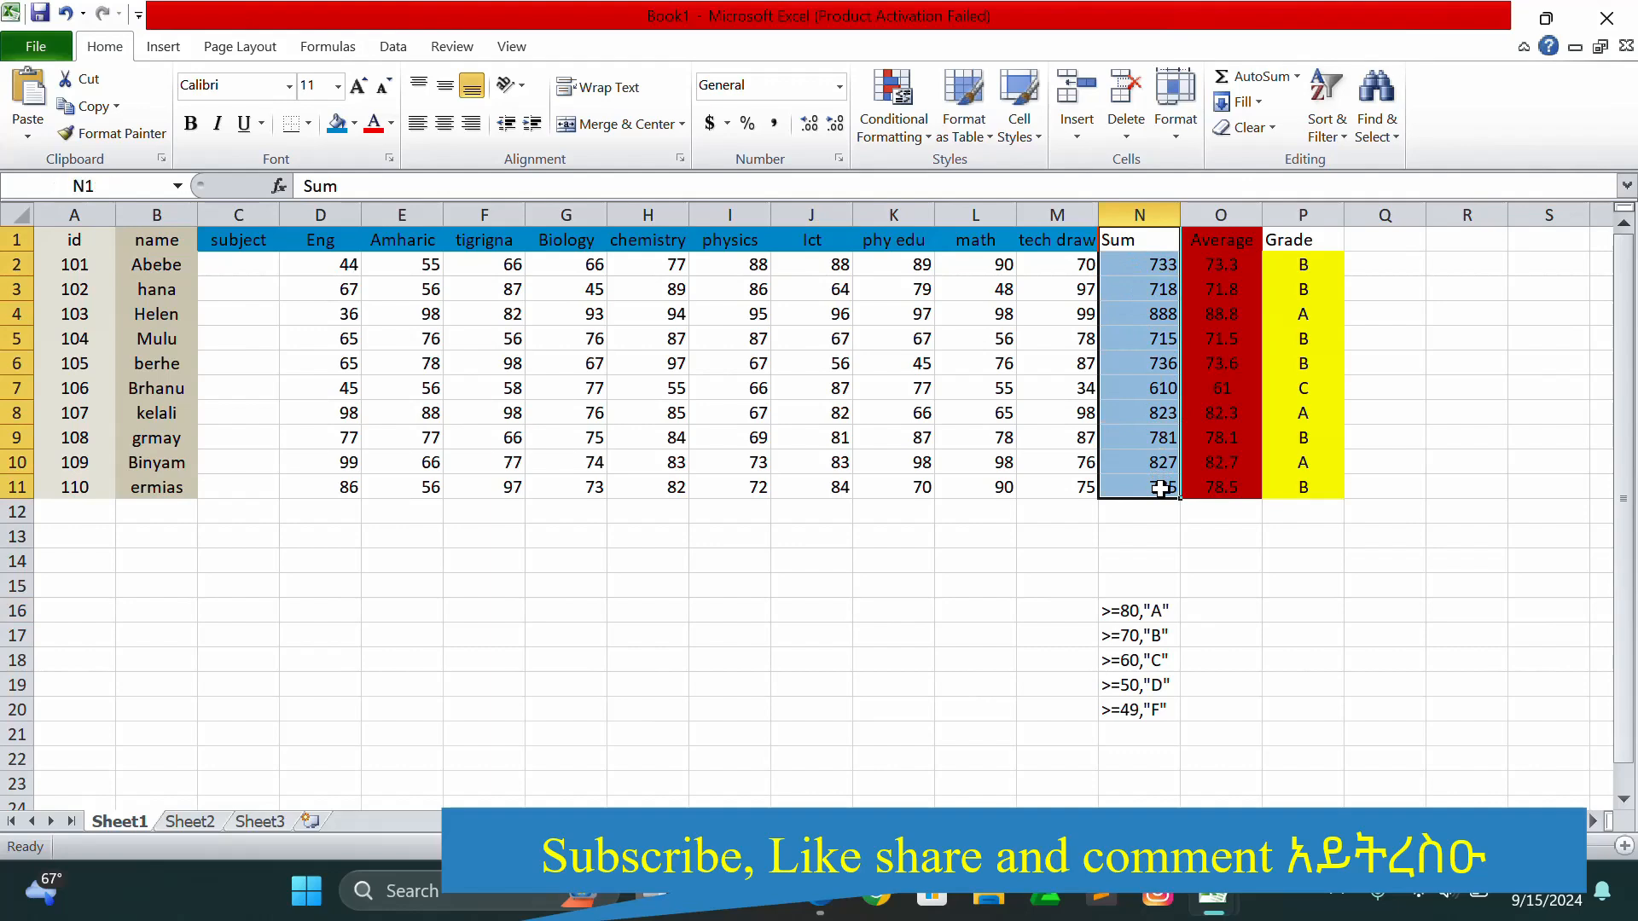
pyautogui.rightClick(1146, 288)
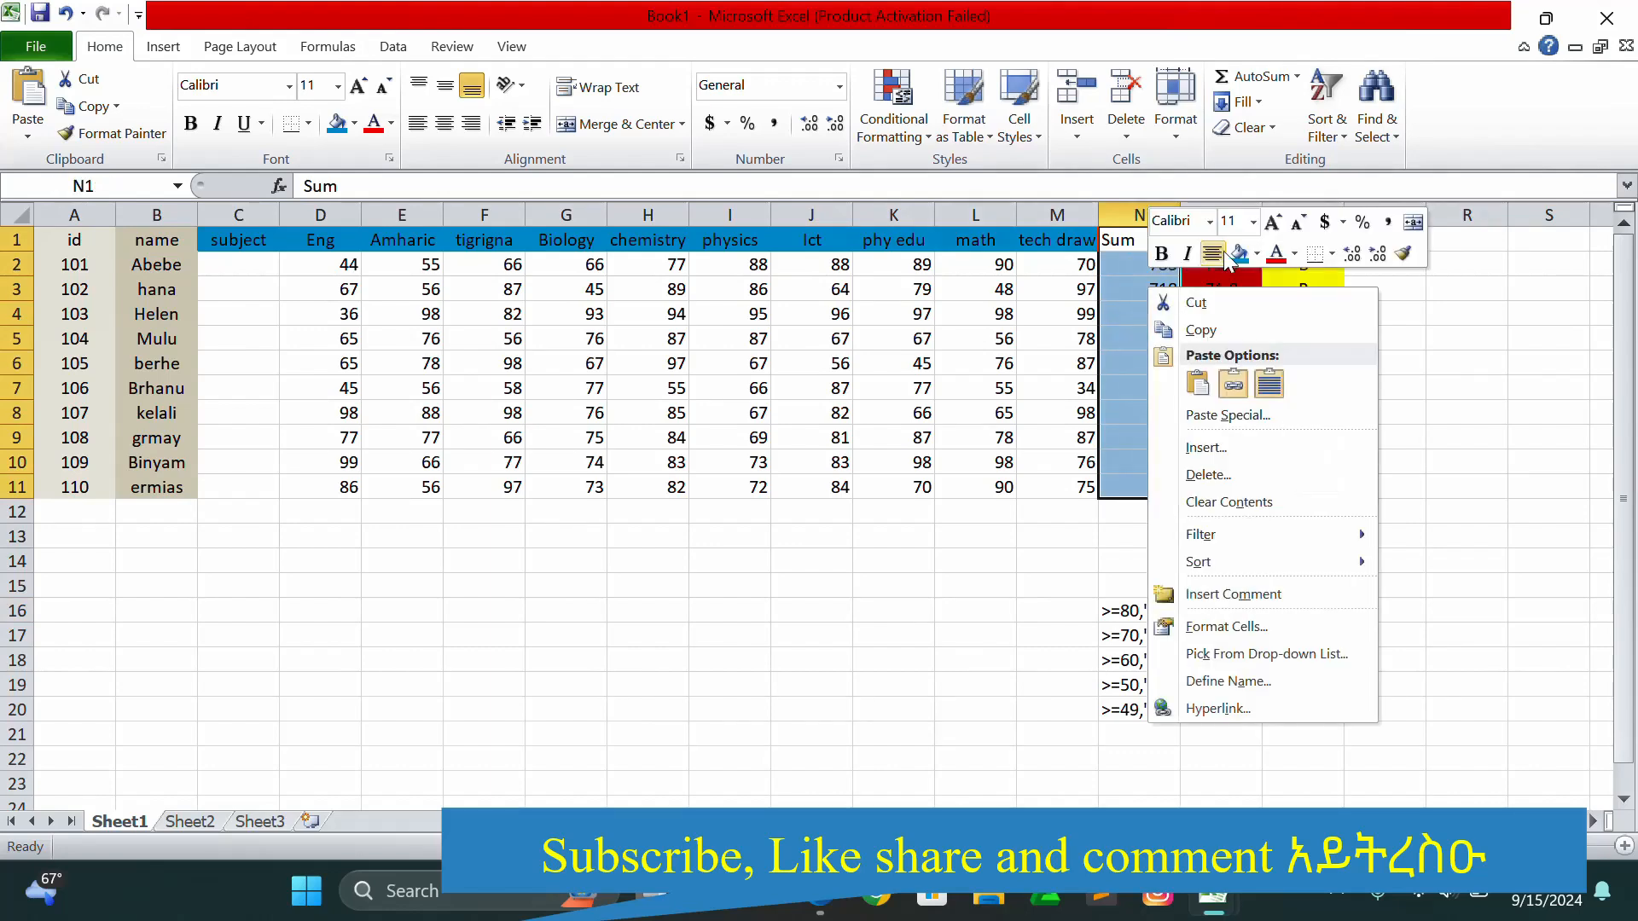
pyautogui.click(1215, 253)
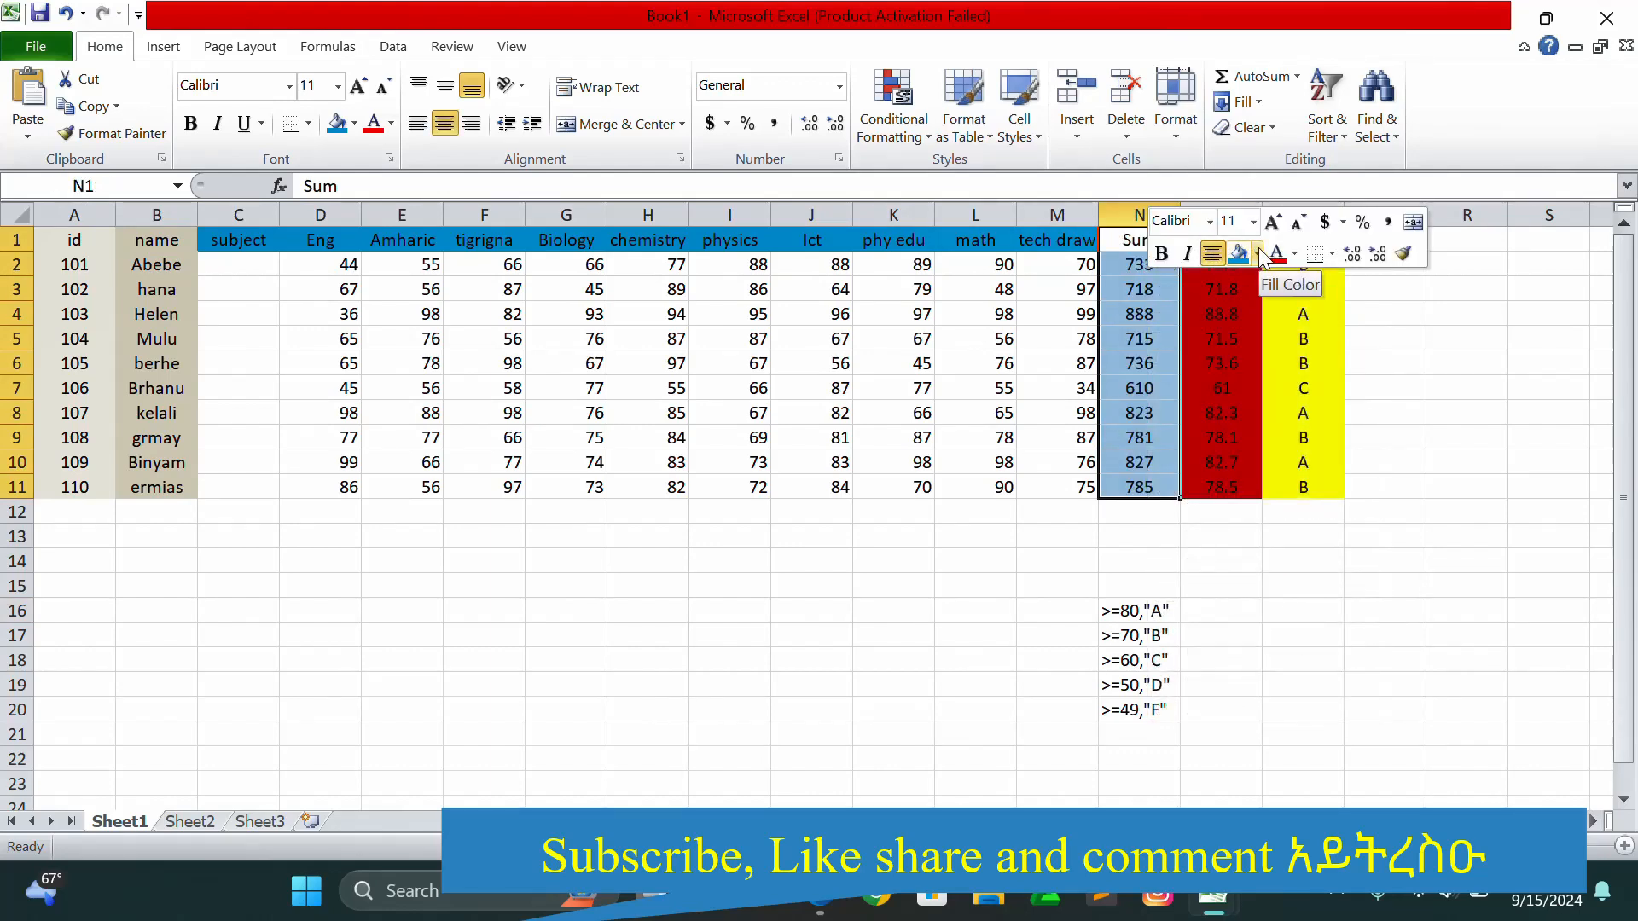
pyautogui.click(1259, 253)
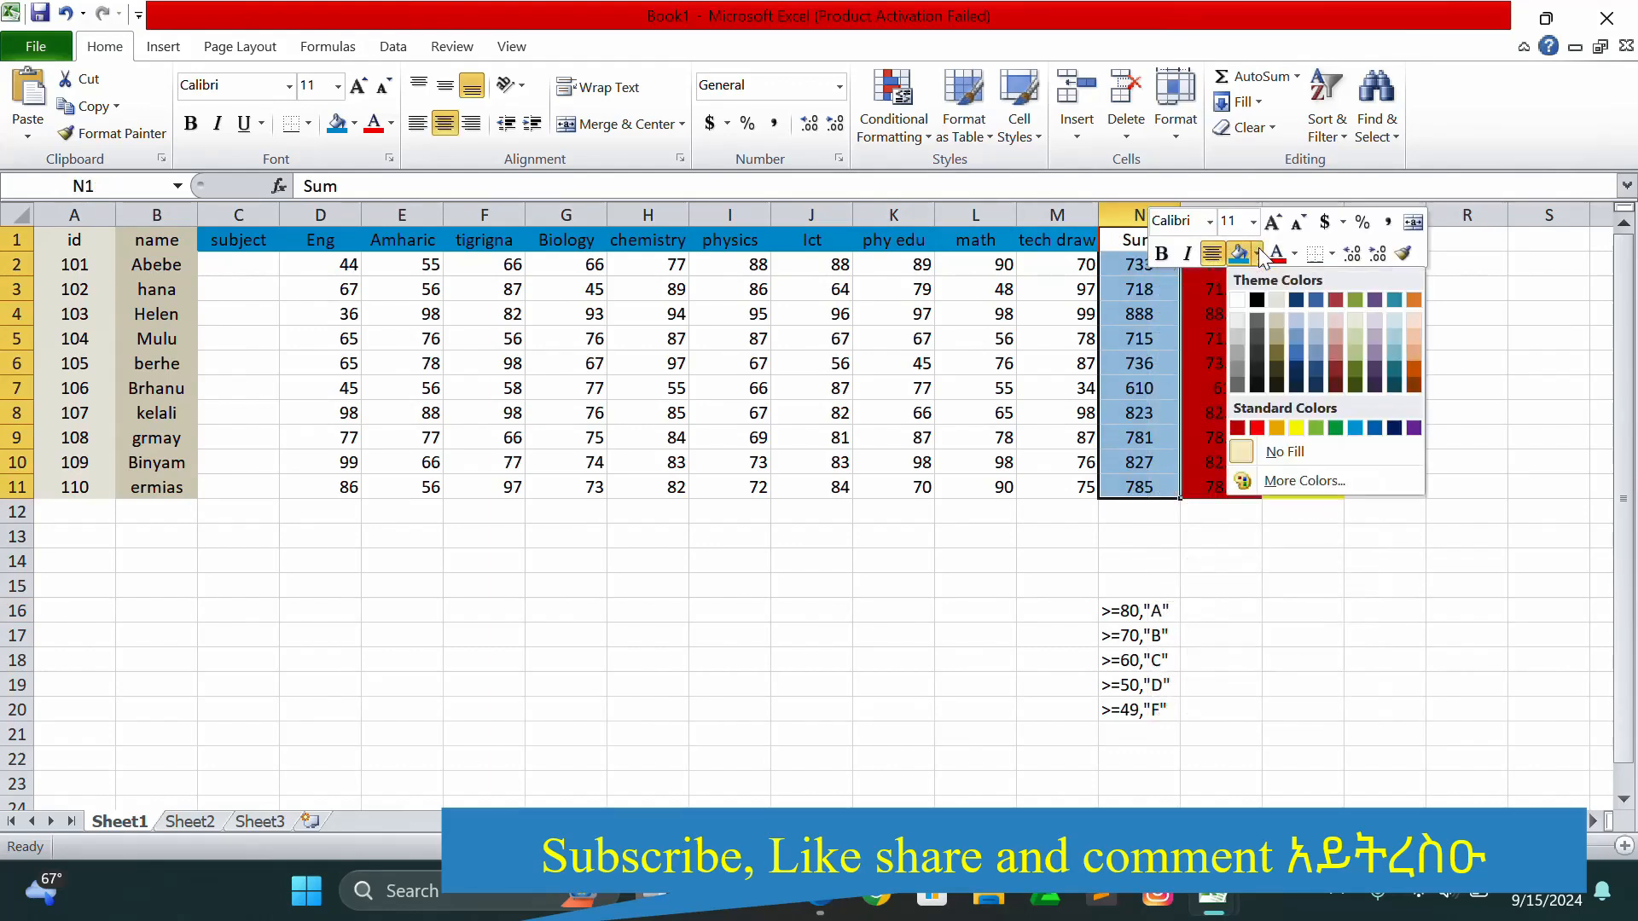
pyautogui.click(1258, 428)
pyautogui.click(1284, 618)
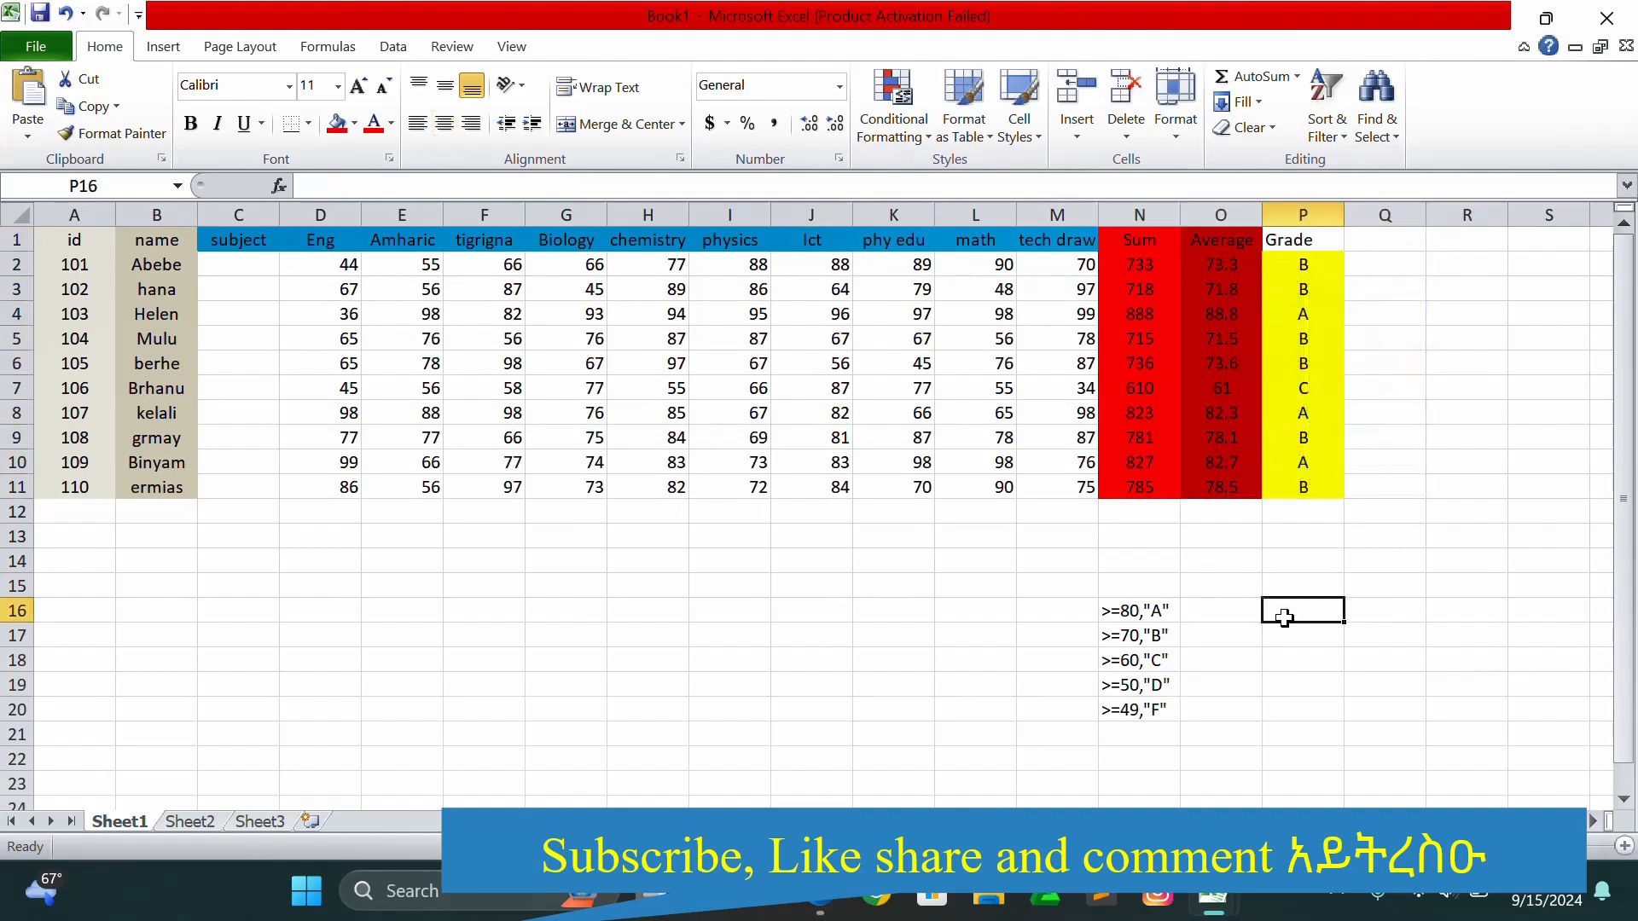
pyautogui.click(1383, 654)
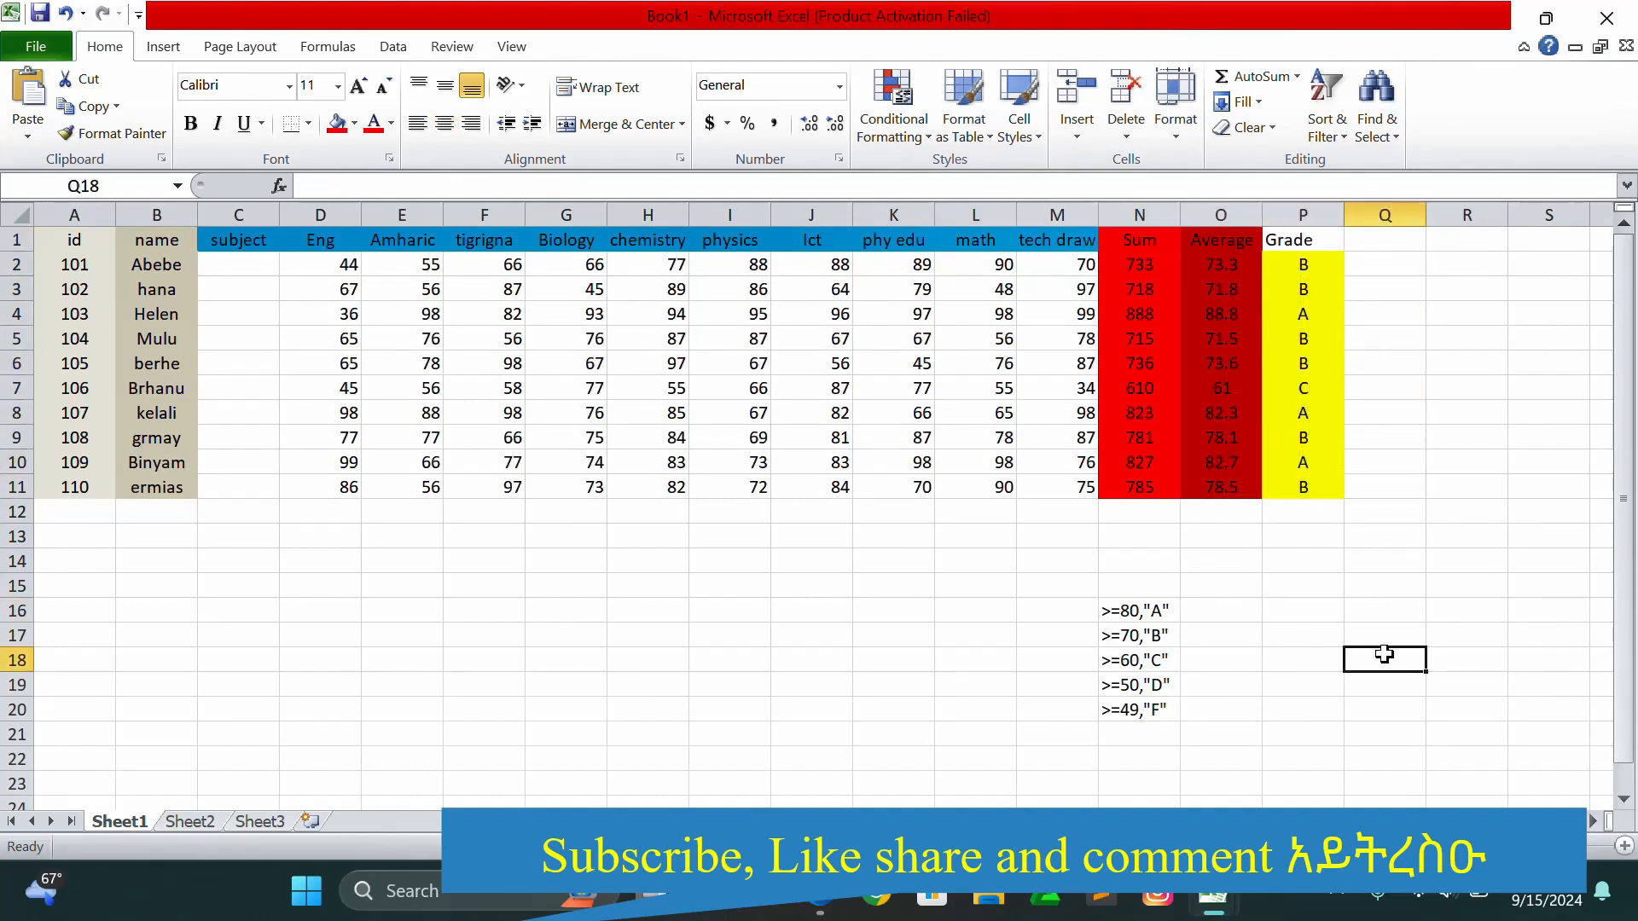